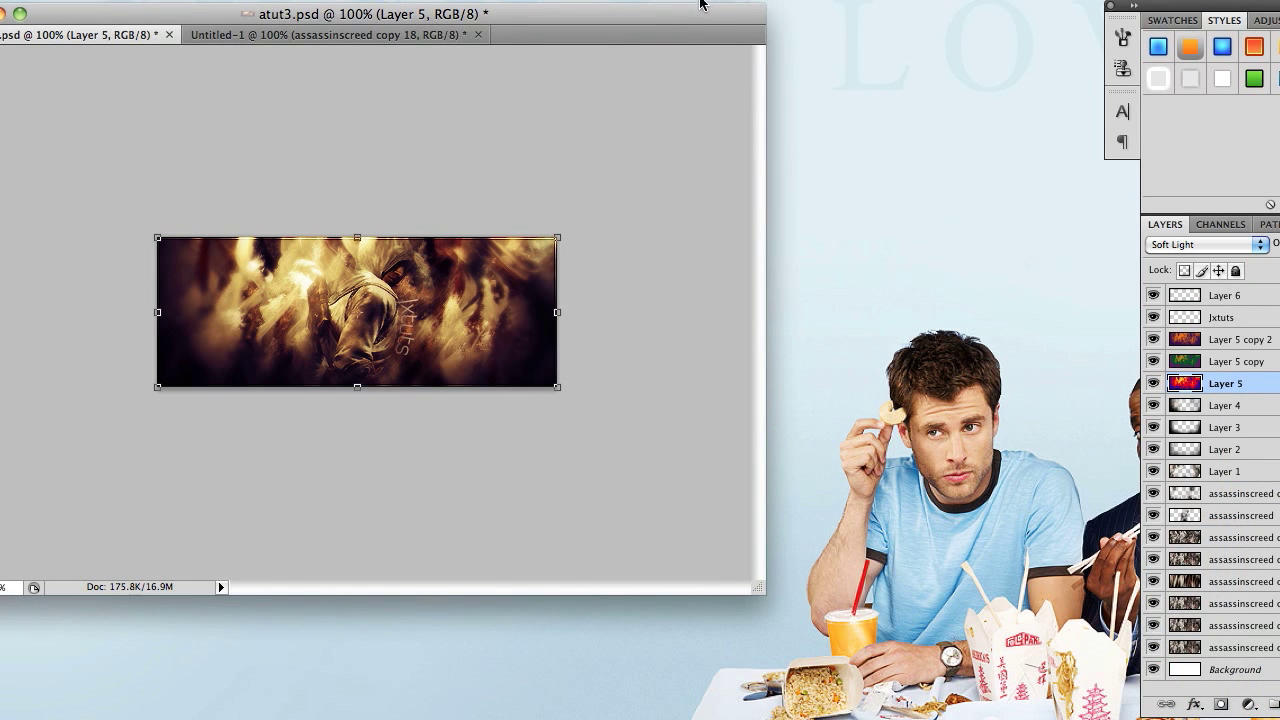
# Flip between the atut3.psd and Untitled-1 signatures to compare them, then bring up the File menu
pyautogui.moveTo(693, 14); pyautogui.dragTo(797, 37)
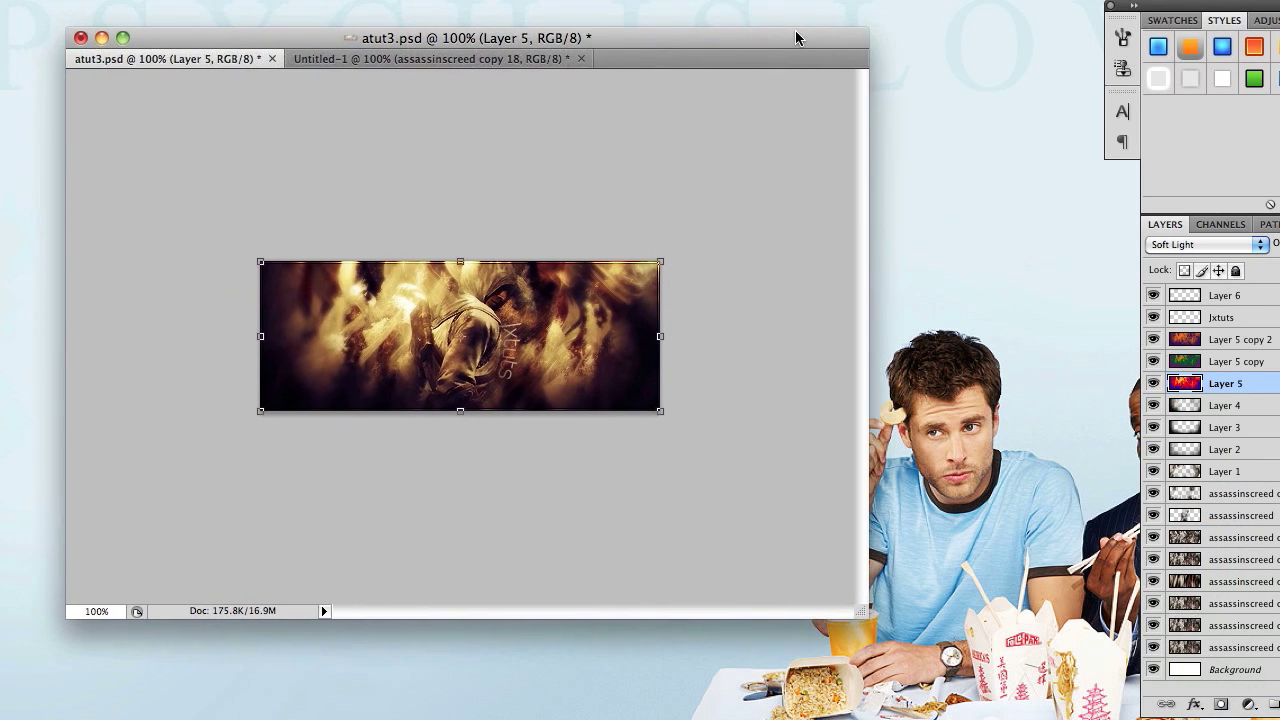
pyautogui.click(477, 56)
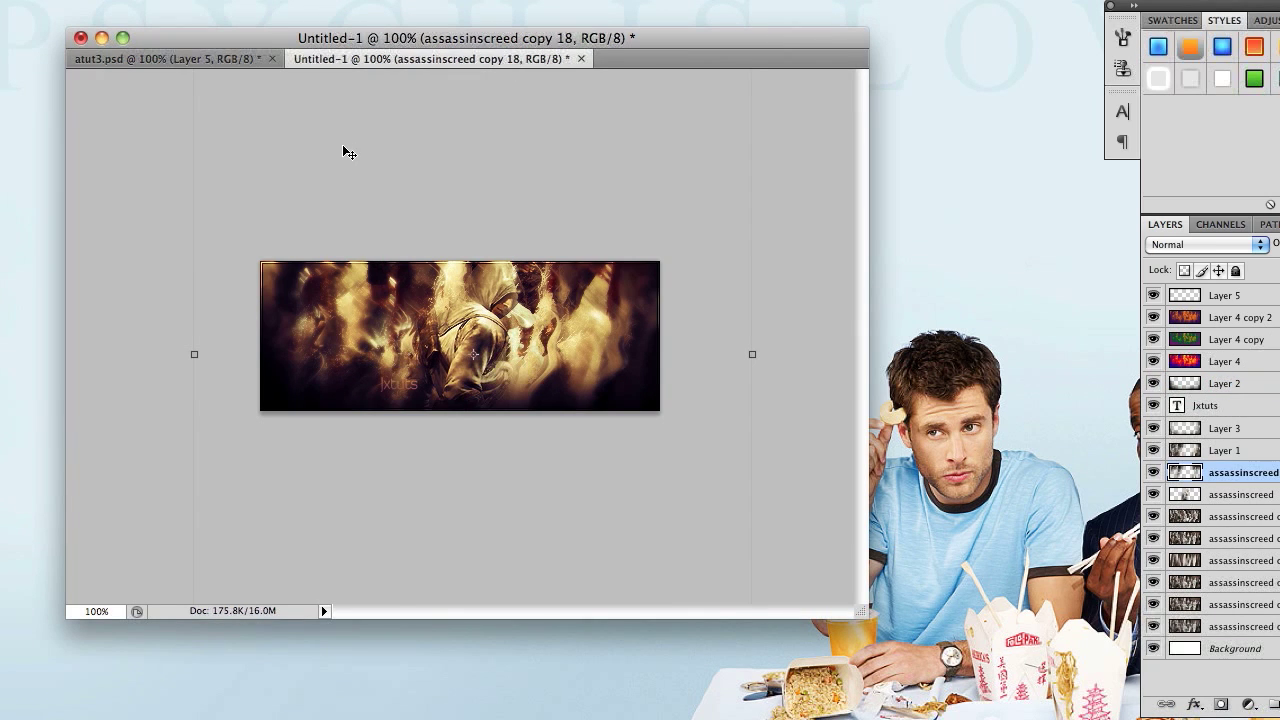
pyautogui.click(208, 64)
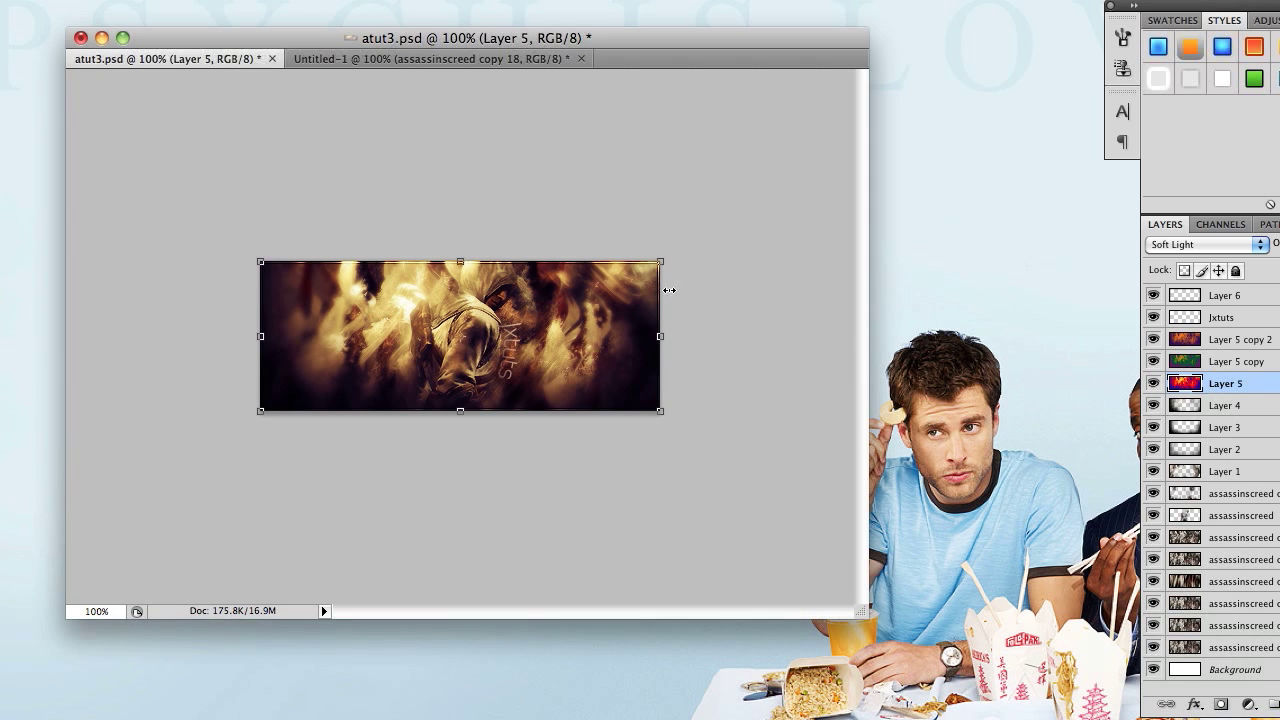
pyautogui.click(466, 60)
pyautogui.click(229, 60)
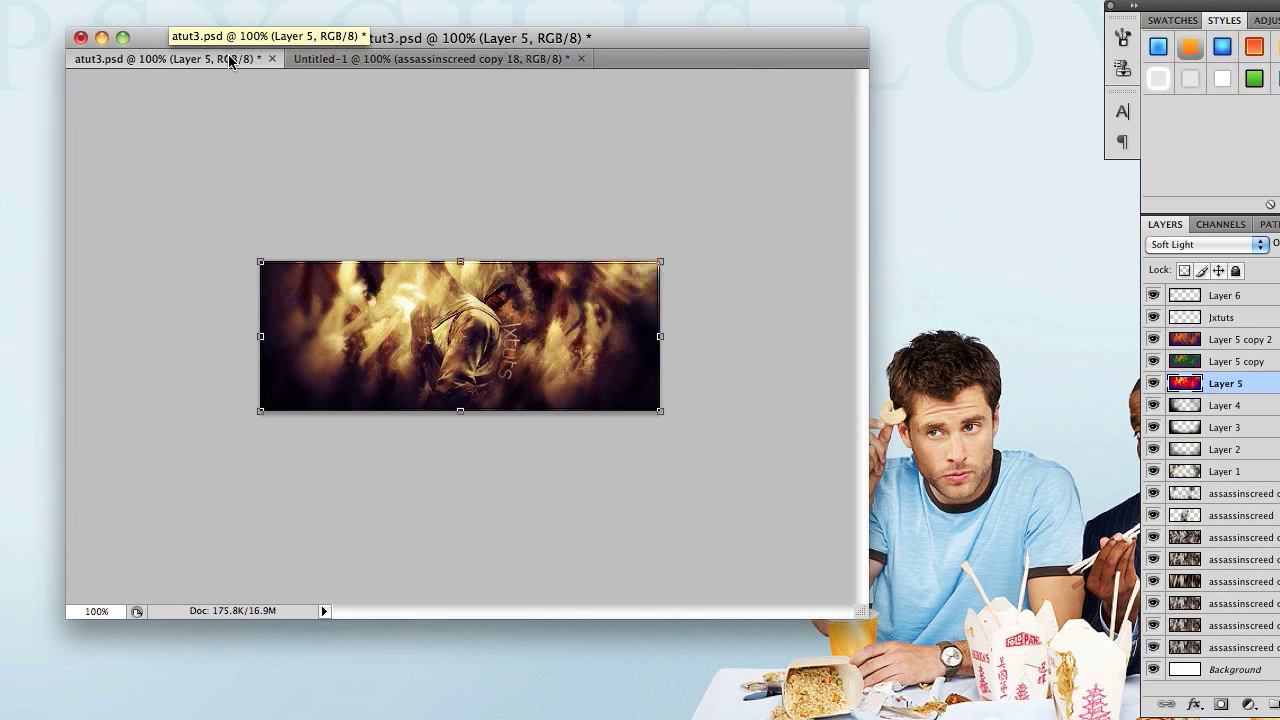
pyautogui.click(448, 62)
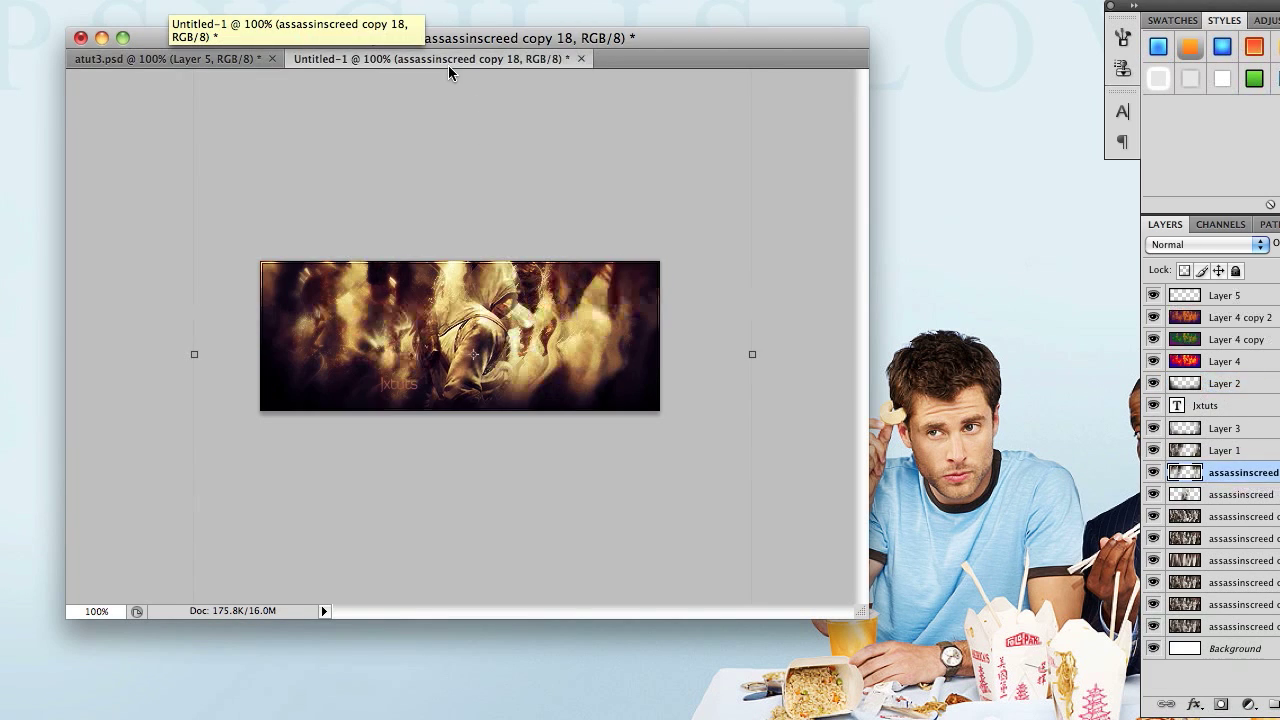
pyautogui.click(200, 60)
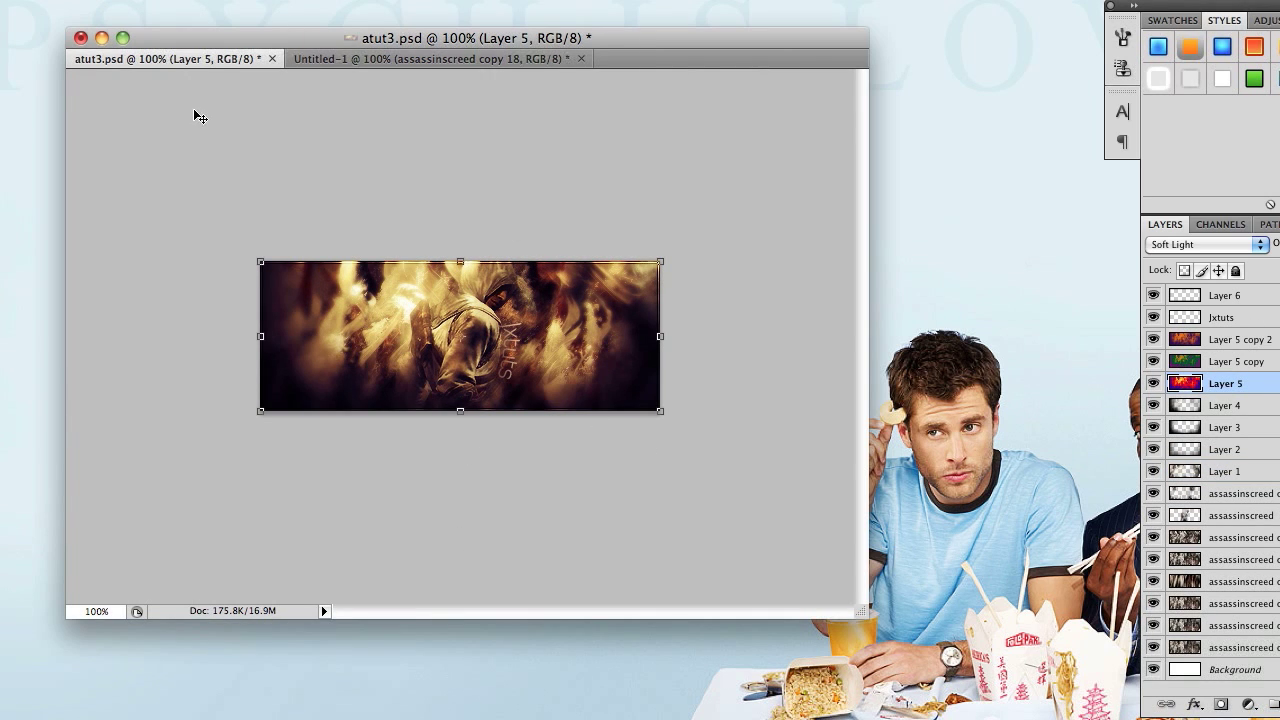
pyautogui.click(126, 8)
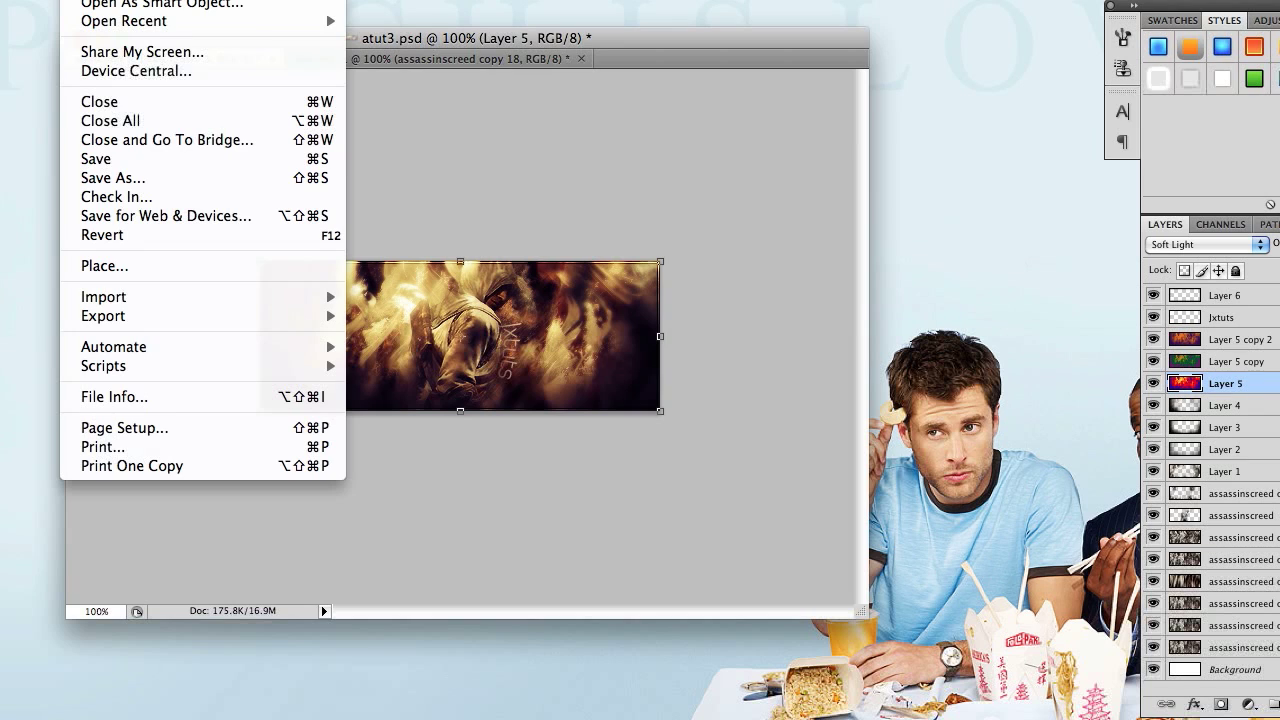
# Create a new 400 × 150 px, 300 ppi document with a white background
pyautogui.press('super+n')
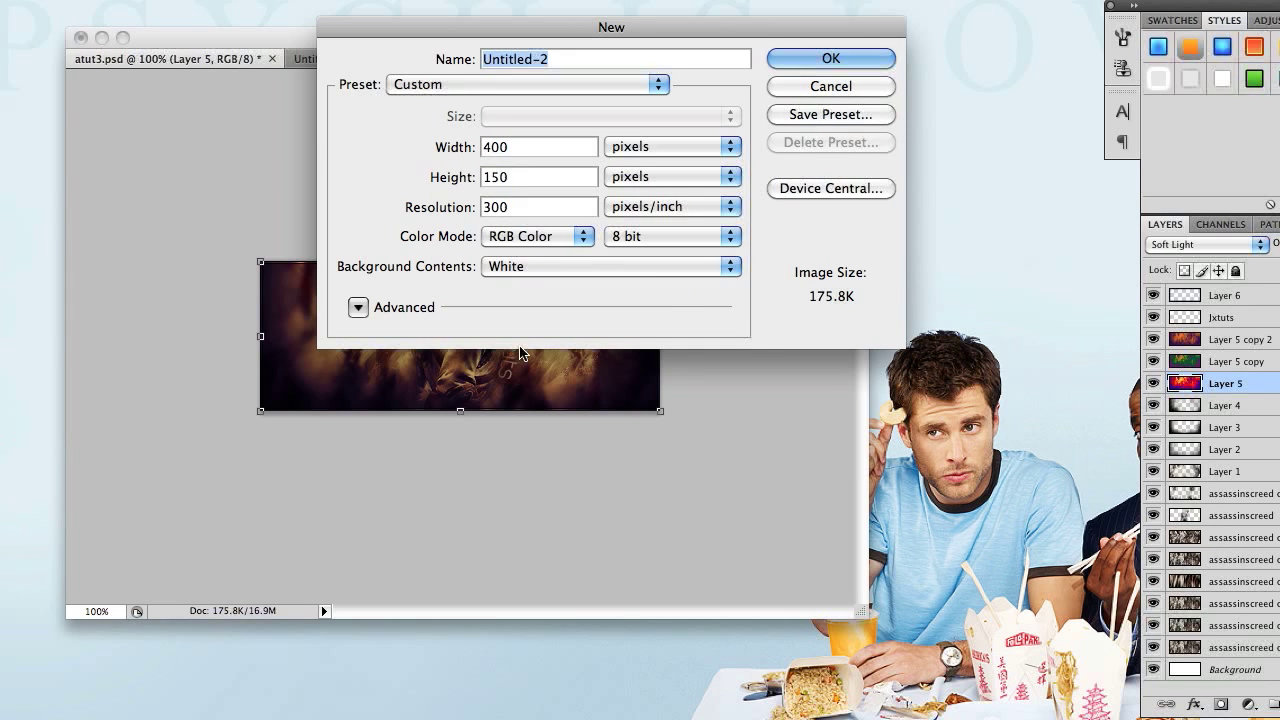
pyautogui.click(849, 54)
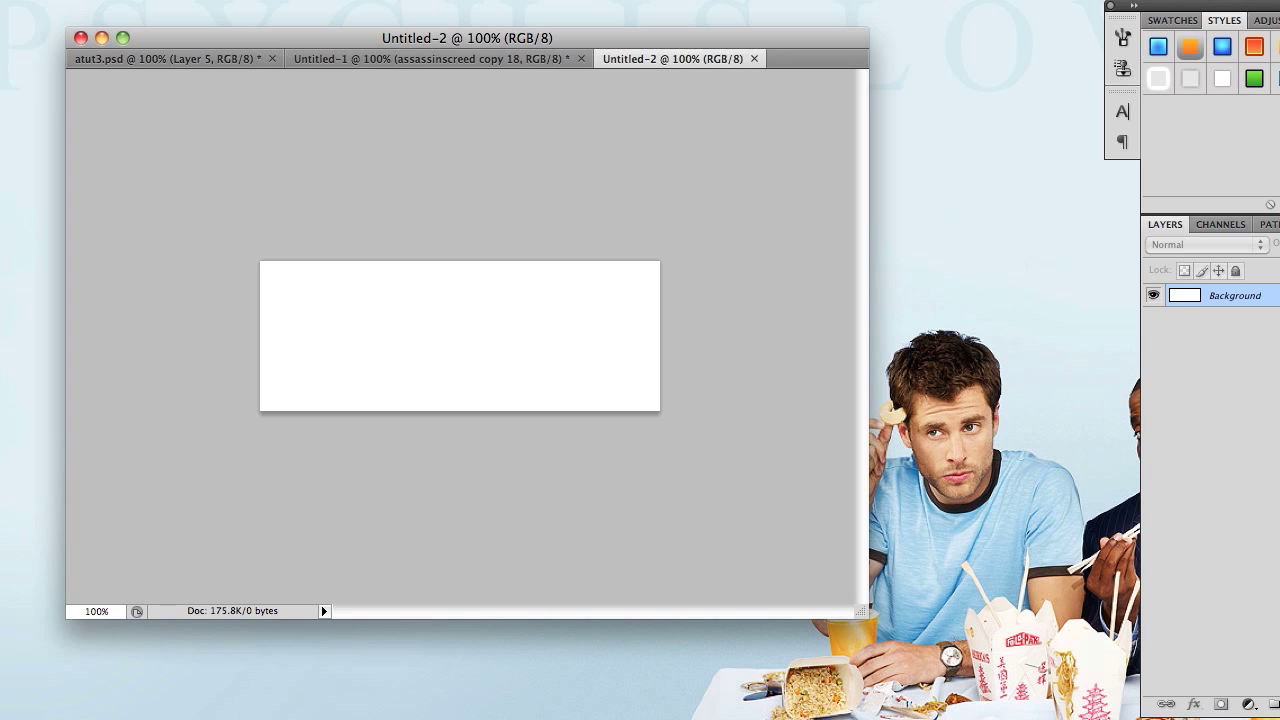
# Place assassinscreed.png into the banner and scale it up so the hooded figure fills the height
pyautogui.click(95, 0)
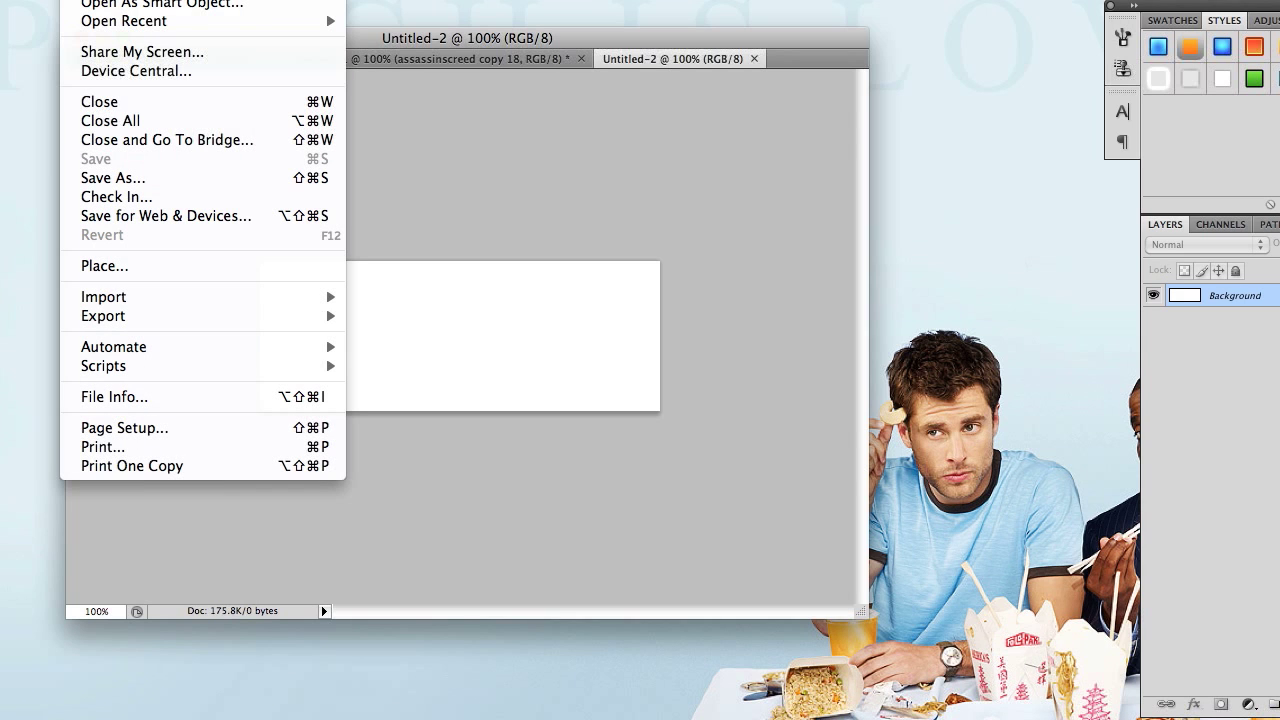
pyautogui.click(105, 266)
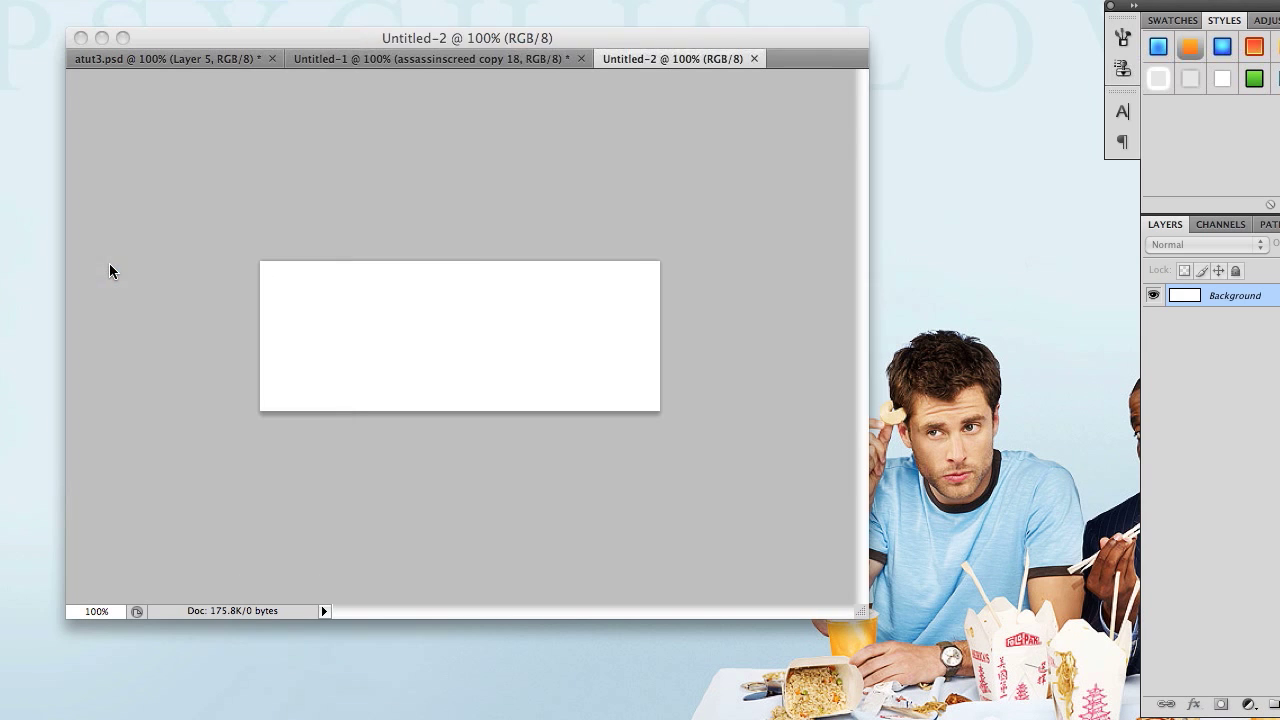
pyautogui.doubleClick(592, 120)
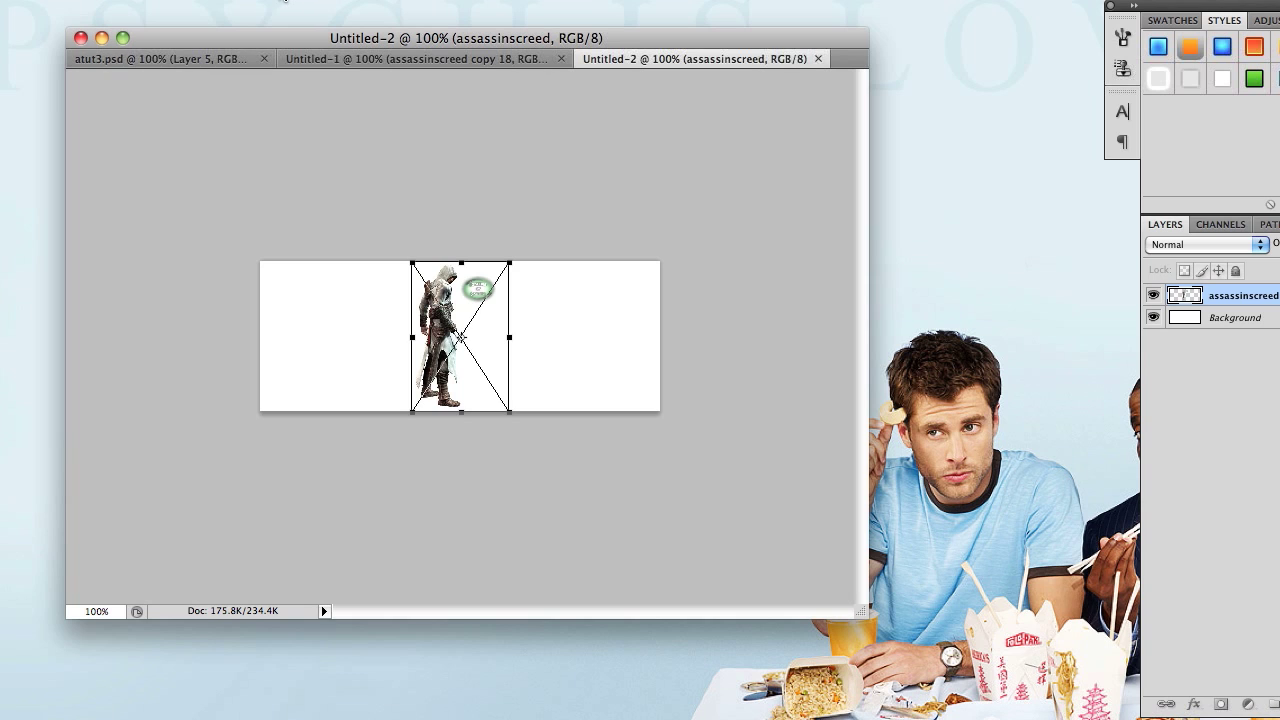
pyautogui.moveTo(511, 266); pyautogui.dragTo(726, 20)
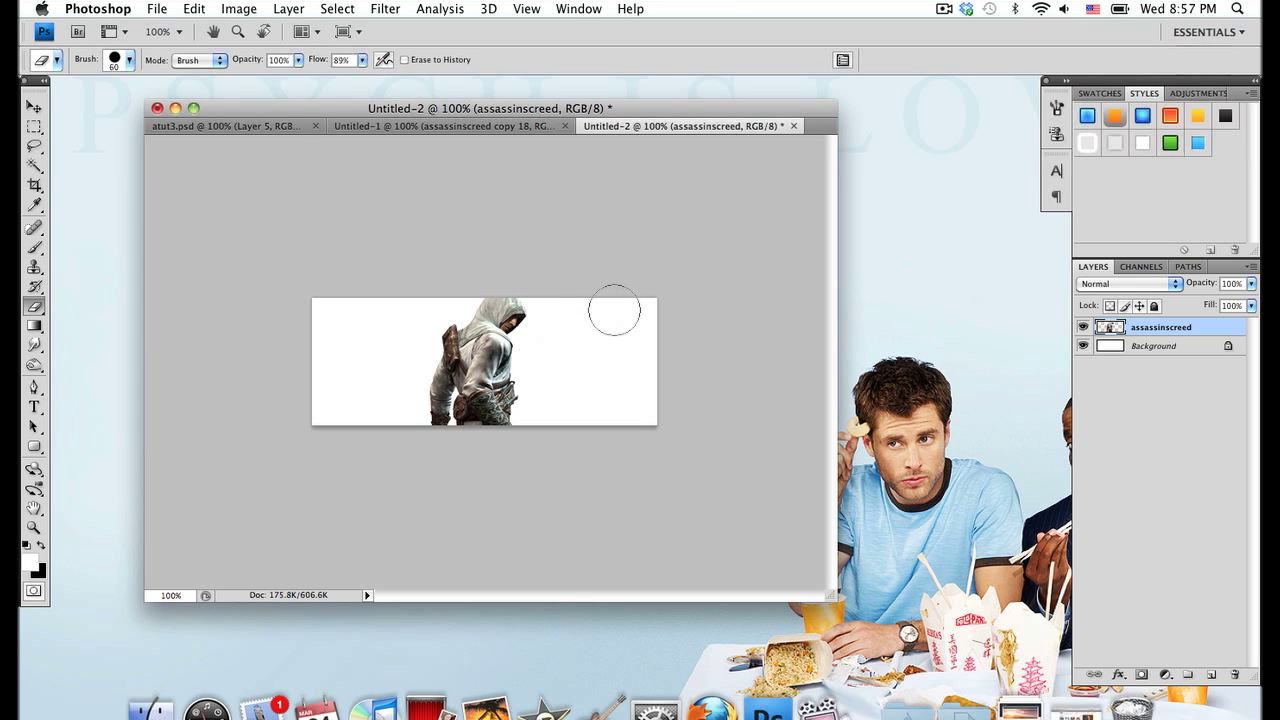
pyautogui.click(38, 106)
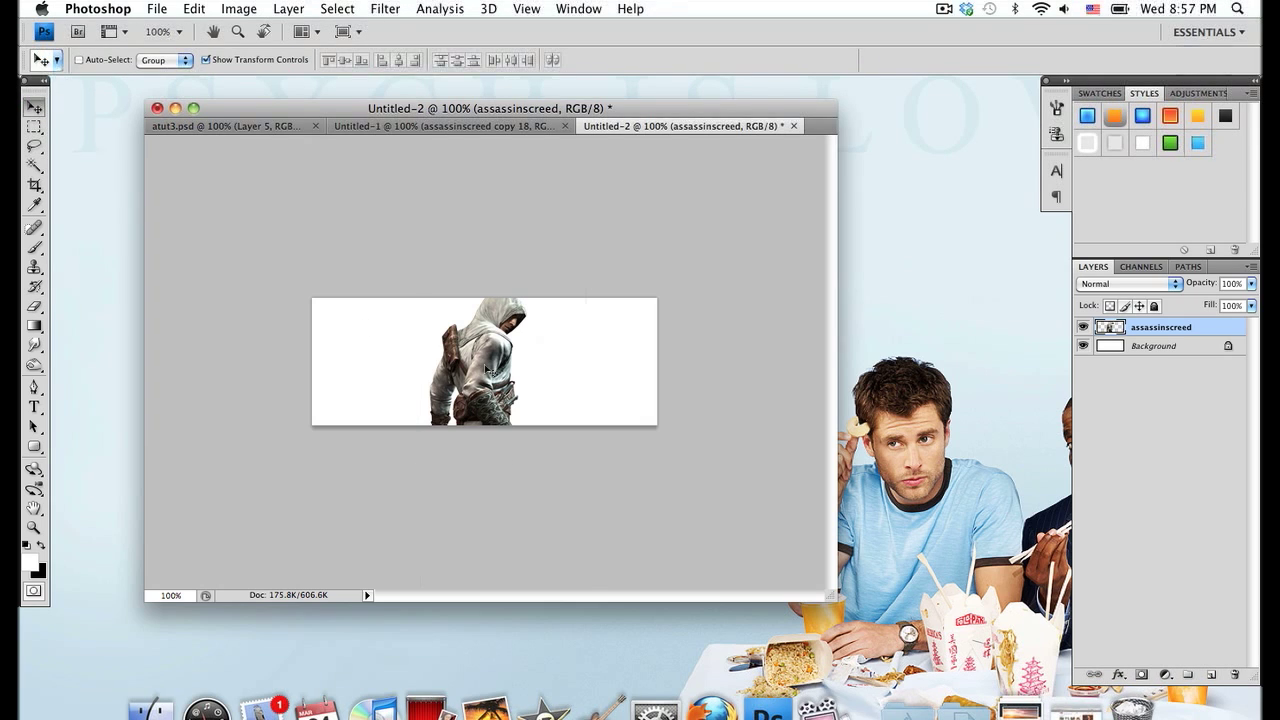
# Shift the assassin figure slightly right and duplicate its layer as assassinscreed copy
pyautogui.moveTo(489, 370); pyautogui.dragTo(499, 371)
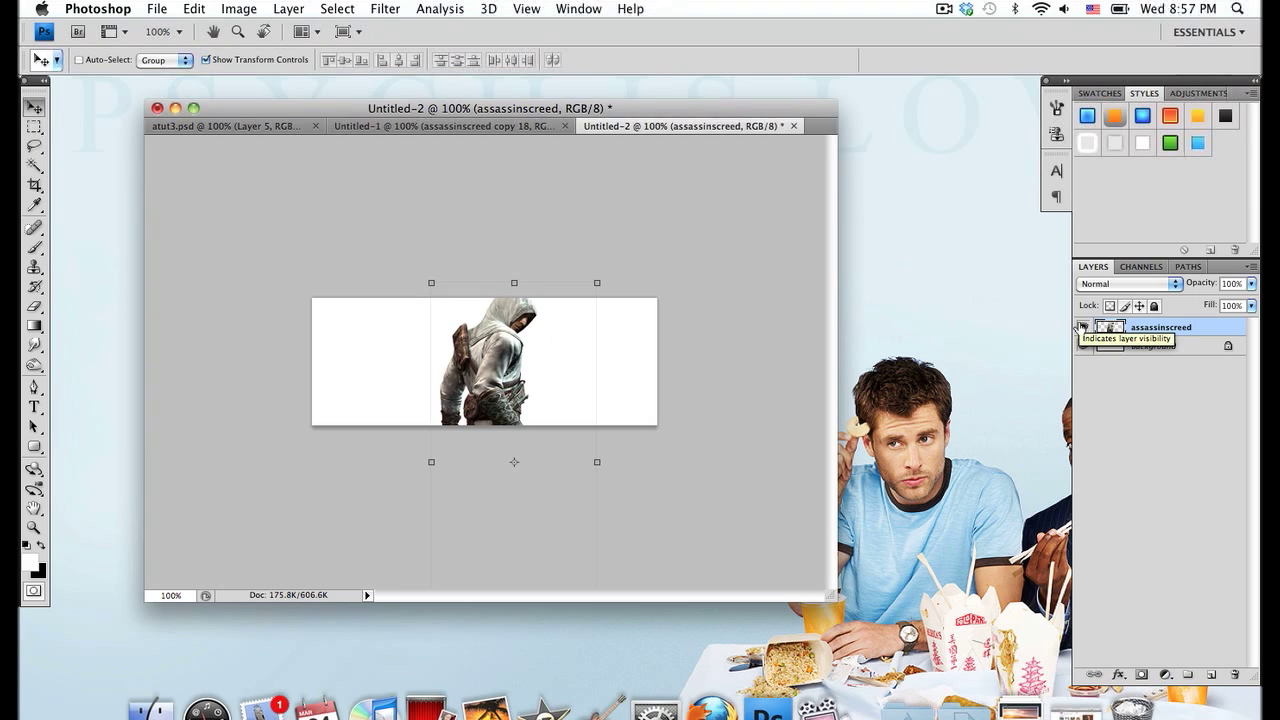
pyautogui.press('super+j')
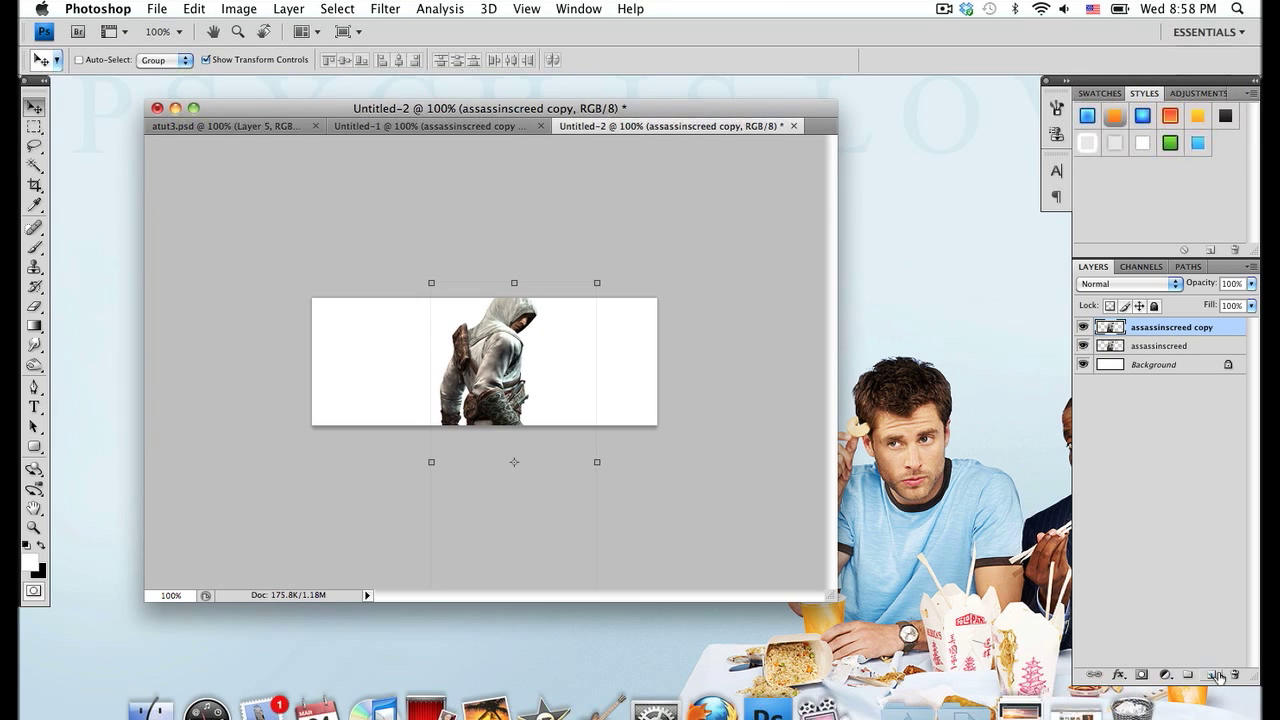
pyautogui.rightClick(1137, 327)
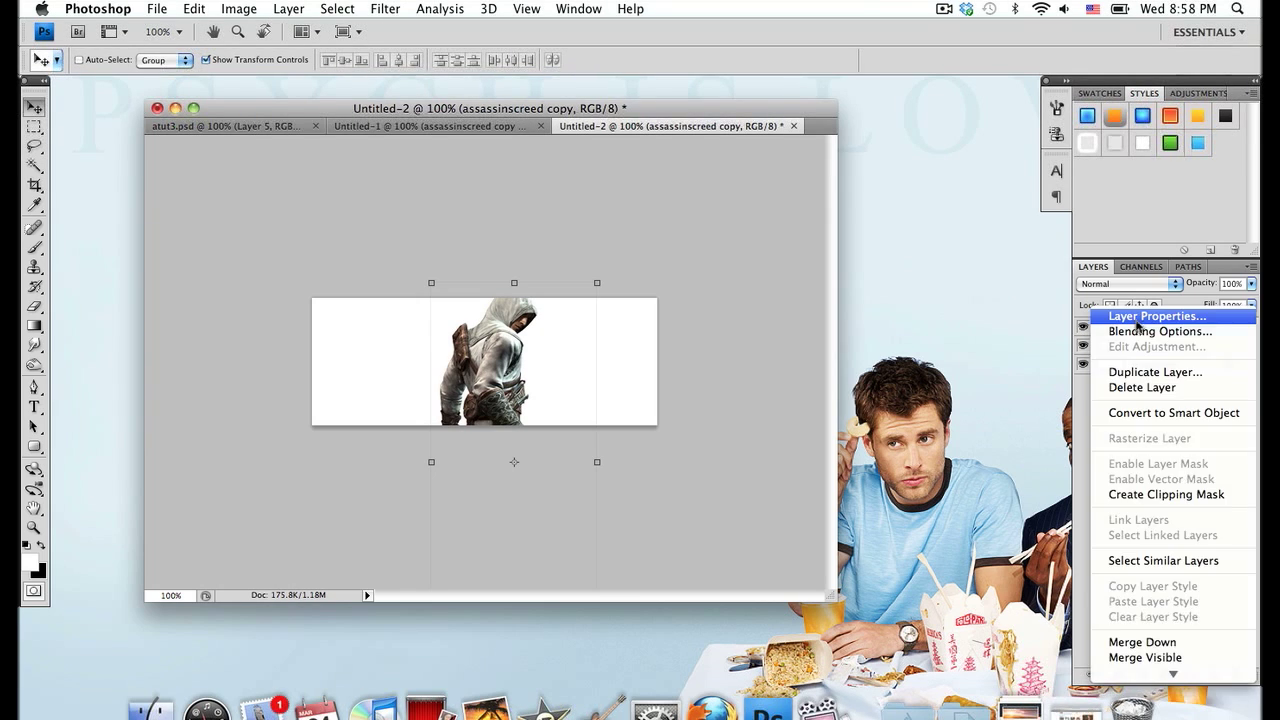
pyautogui.click(1087, 383)
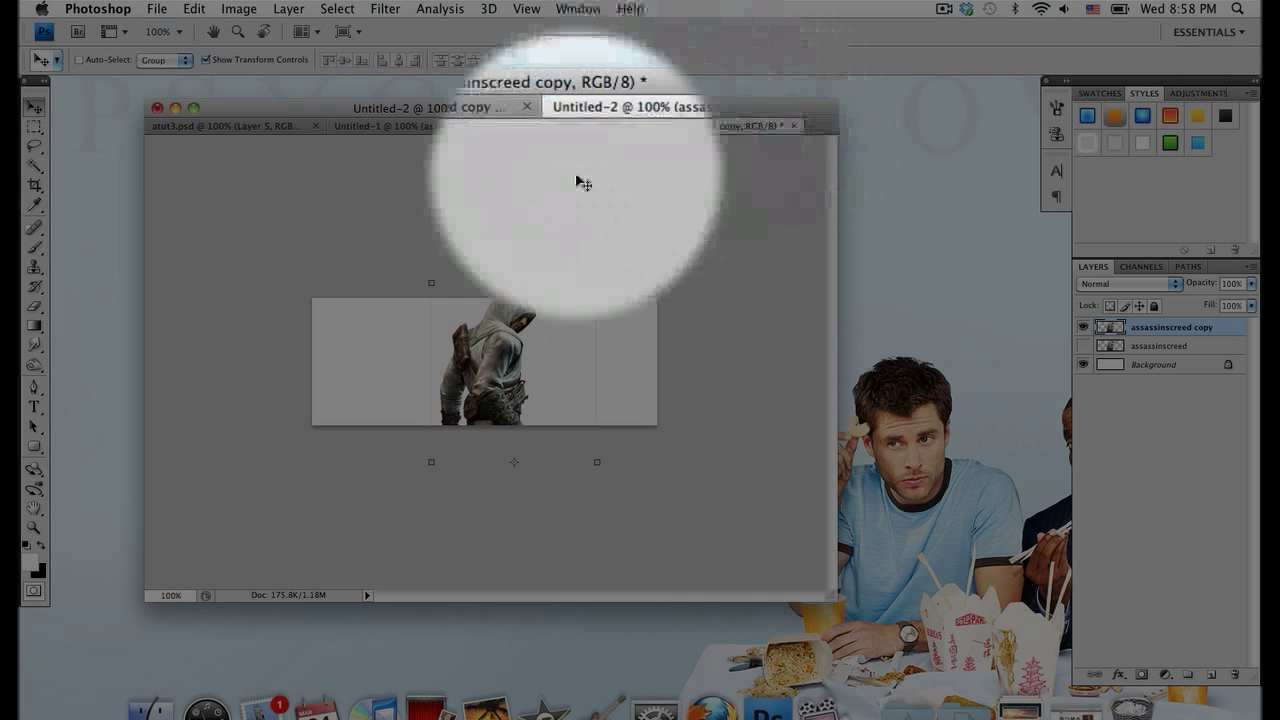
# Slide the copy to the banner's left edge and add offset duplicates, deleting copies 3 and 4
pyautogui.moveTo(512, 372); pyautogui.dragTo(360, 332)
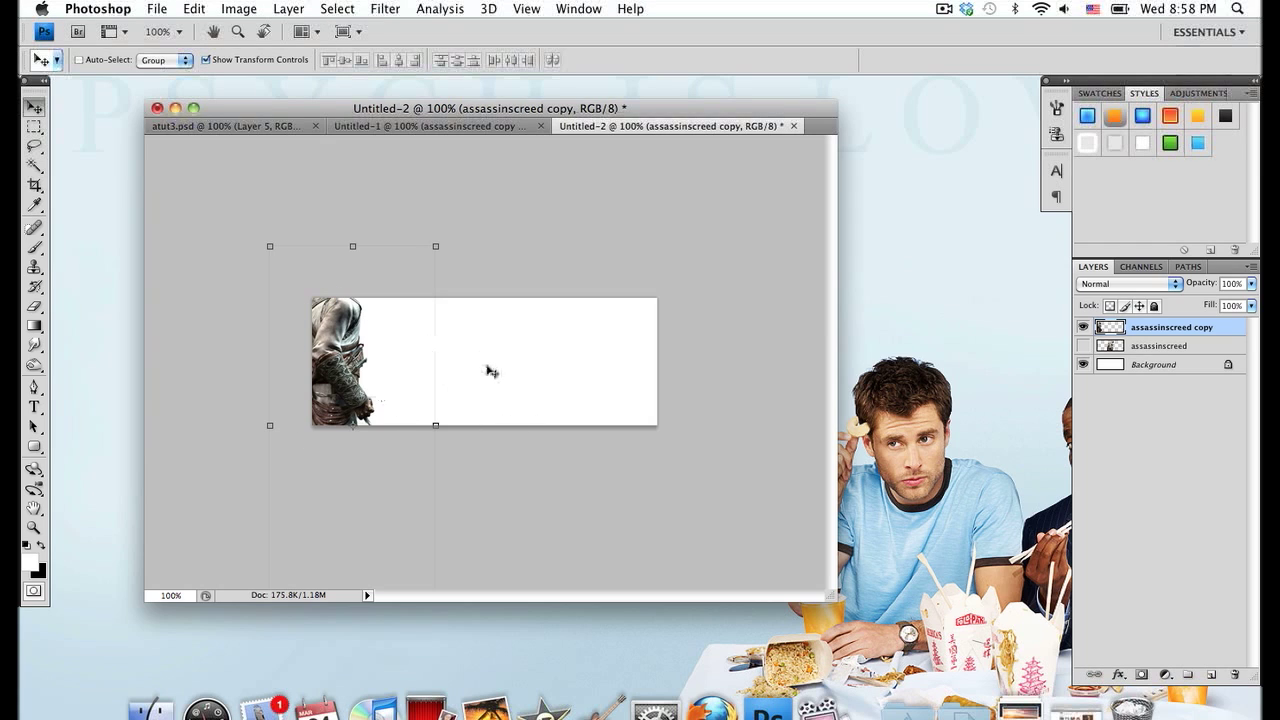
pyautogui.press('super+j')
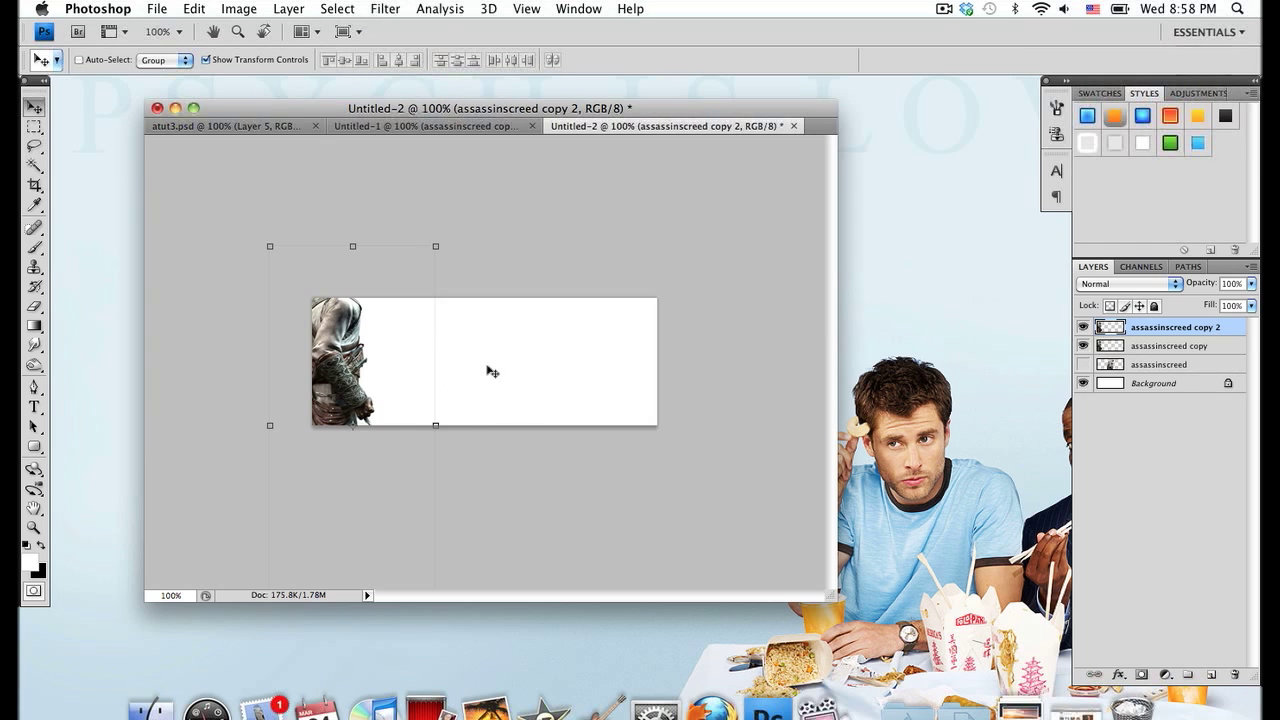
pyautogui.moveTo(320, 336); pyautogui.dragTo(359, 383)
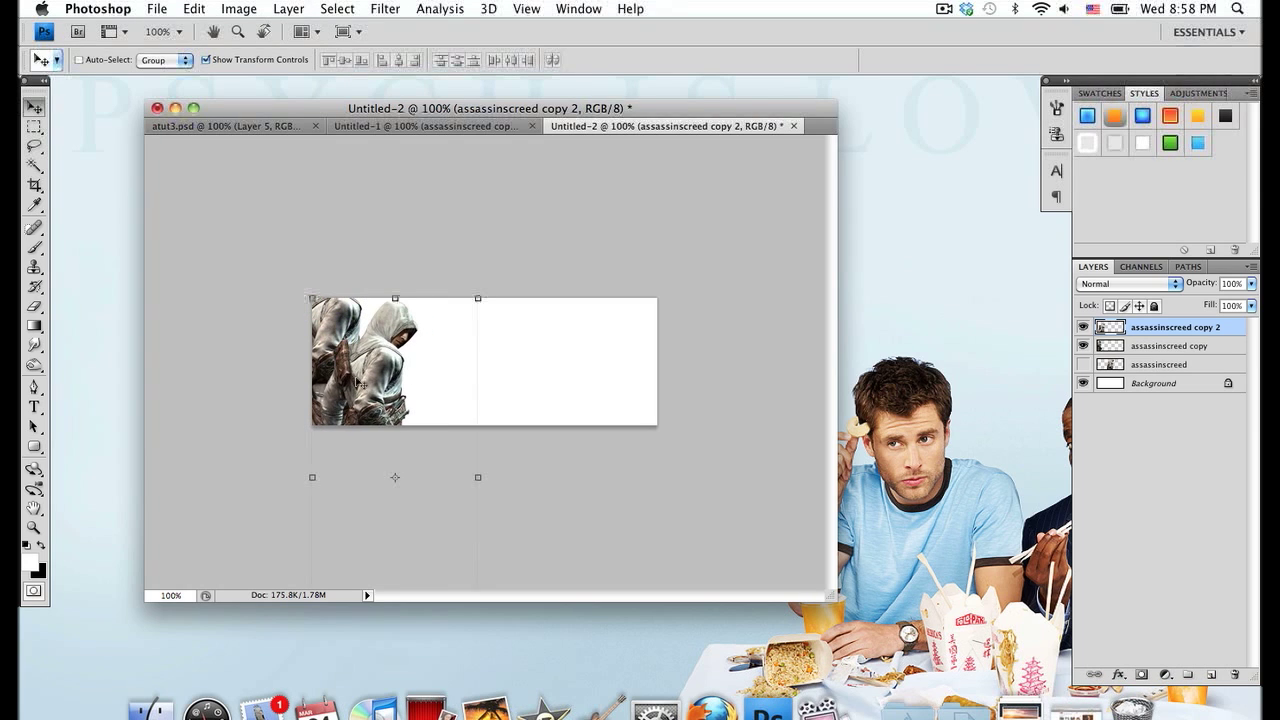
pyautogui.press('super+j')
pyautogui.moveTo(421, 414); pyautogui.dragTo(423, 375)
pyautogui.press('super+j')
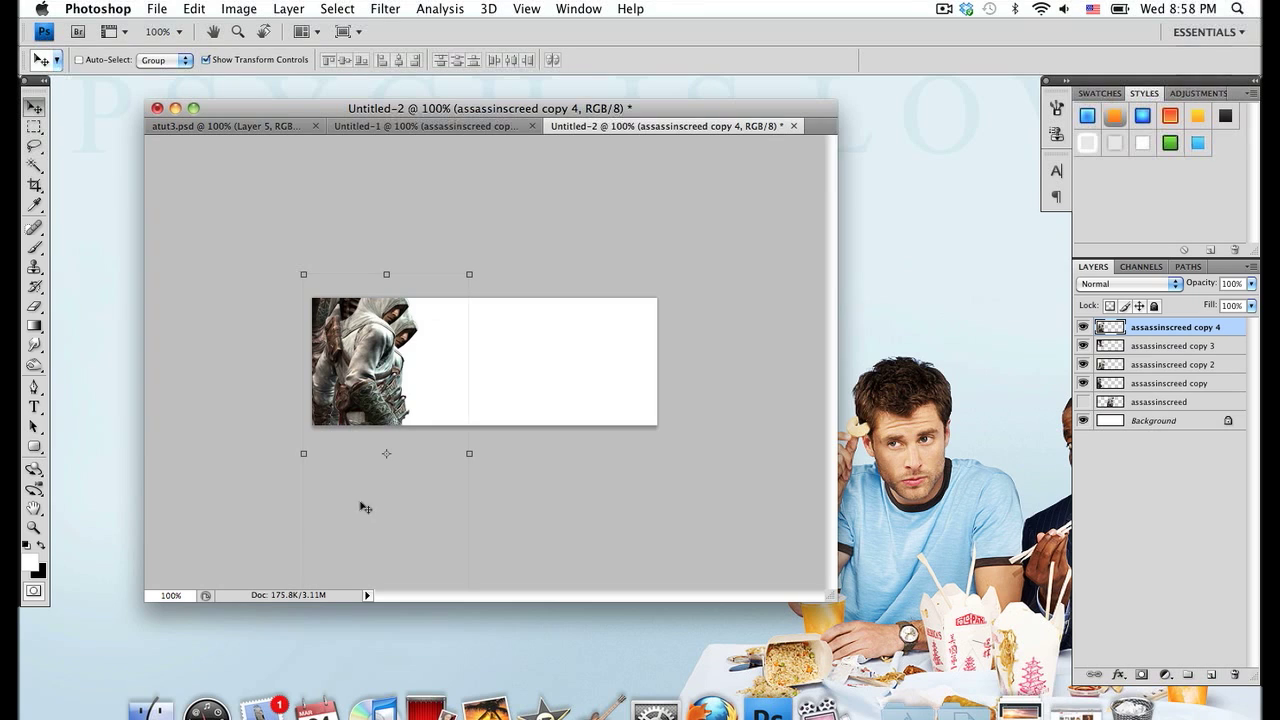
pyautogui.click(1235, 676)
pyautogui.click(1235, 676)
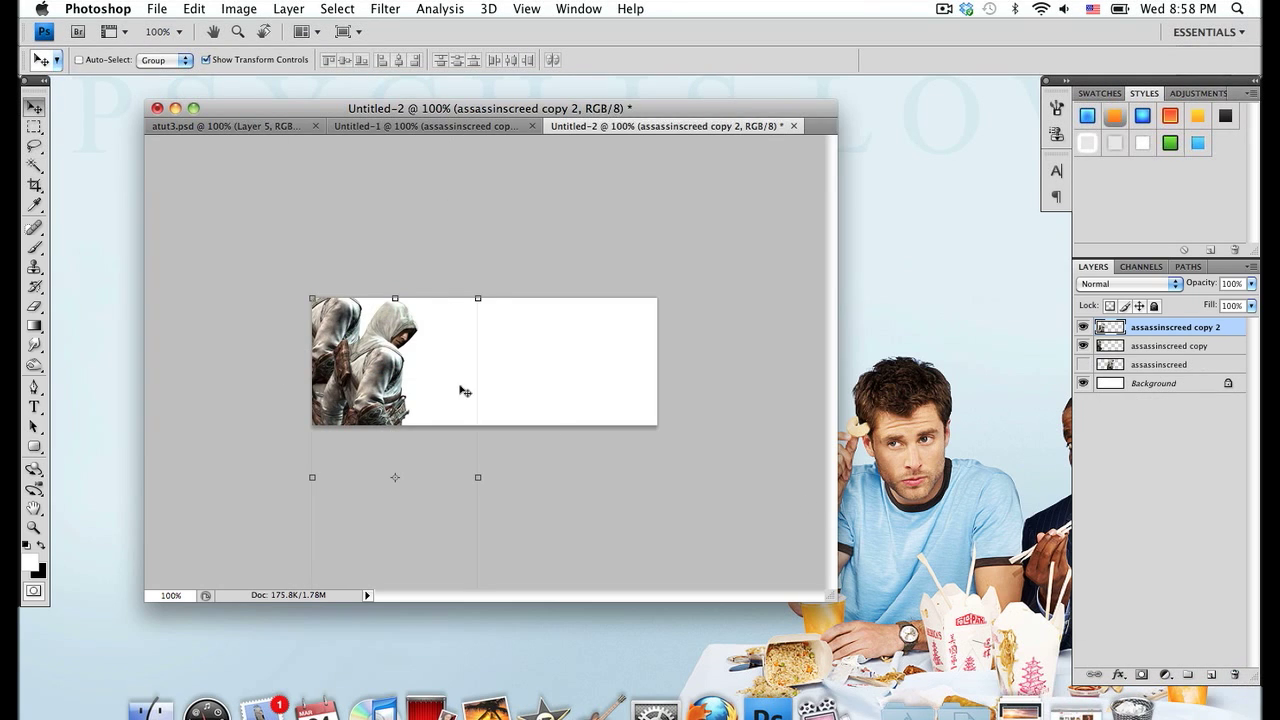
# Add more offset duplicates showing torso, hood and legs until figures repeat across the banner
pyautogui.moveTo(387, 408); pyautogui.dragTo(423, 220)
pyautogui.press('super+j')
pyautogui.press('super+j')
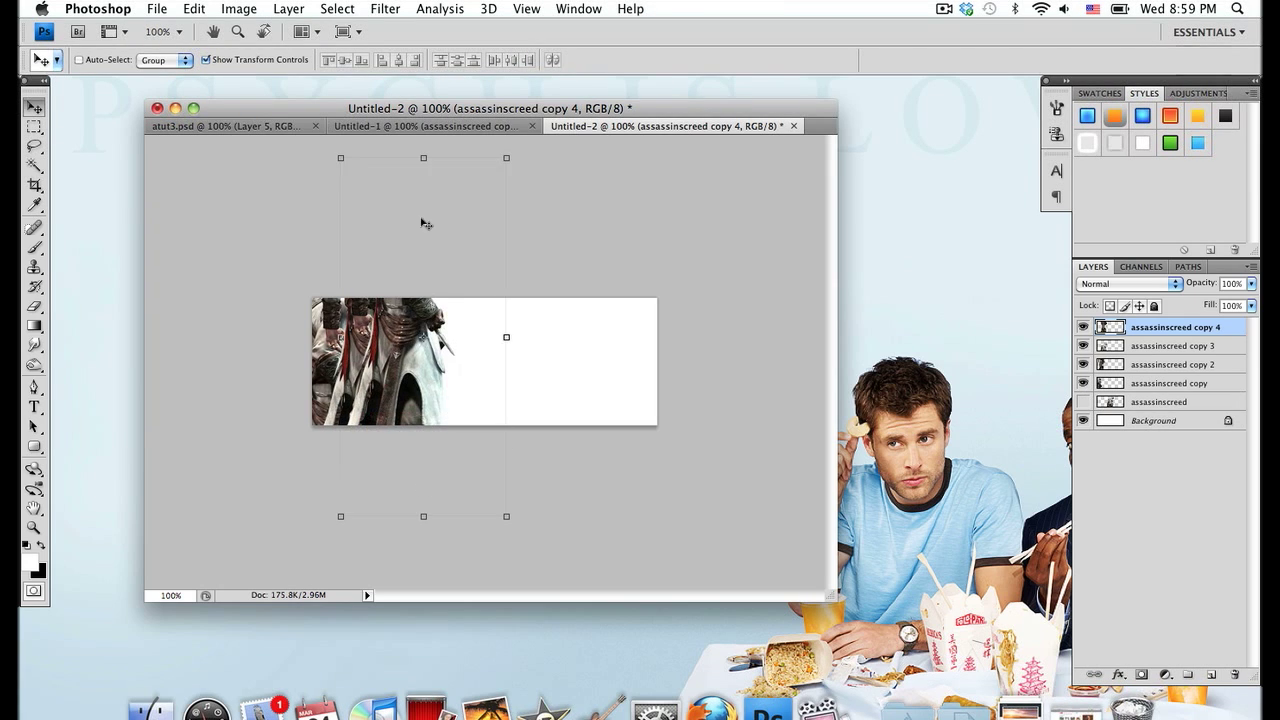
pyautogui.moveTo(411, 486); pyautogui.dragTo(412, 322)
pyautogui.press('super+j')
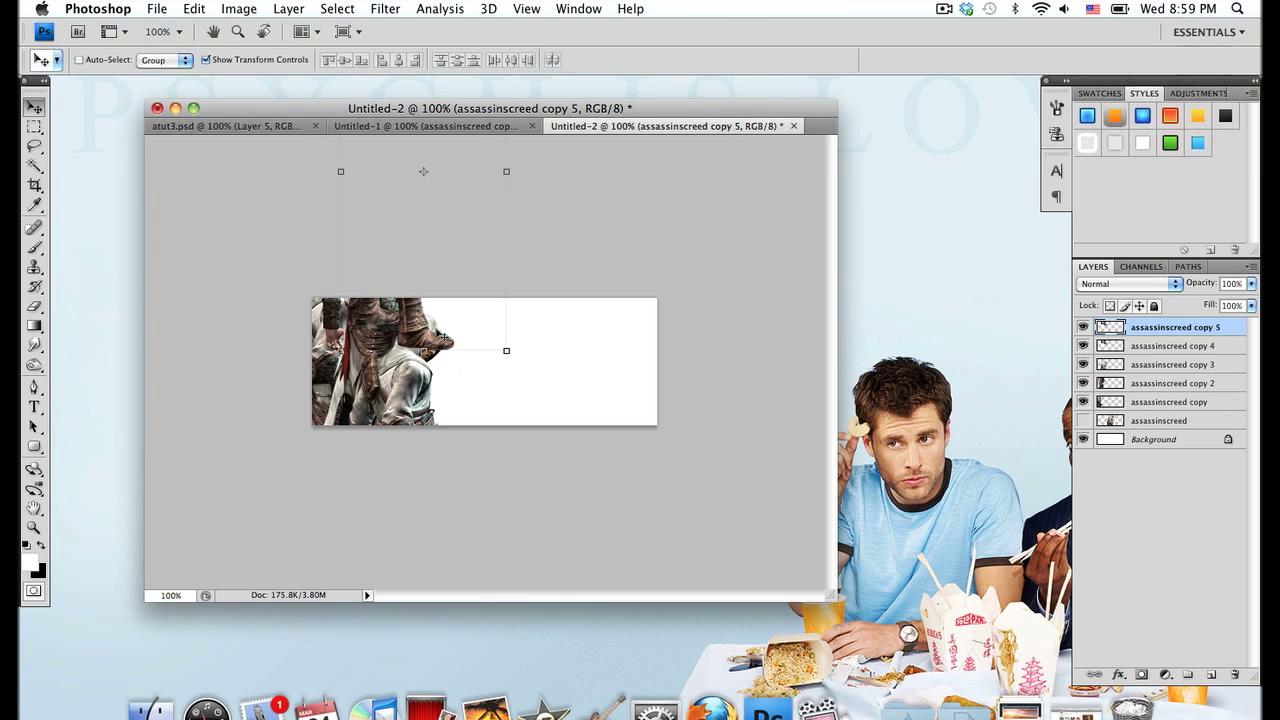
pyautogui.moveTo(386, 194); pyautogui.dragTo(419, 458)
pyautogui.press('super+alt+shift+t')
pyautogui.press('super+alt+shift+t')
pyautogui.press('super+alt+shift+t')
pyautogui.press('super+alt+shift+t')
pyautogui.press('super+alt+shift+t')
pyautogui.press('super+alt+shift+t')
pyautogui.press('super+alt+shift+t')
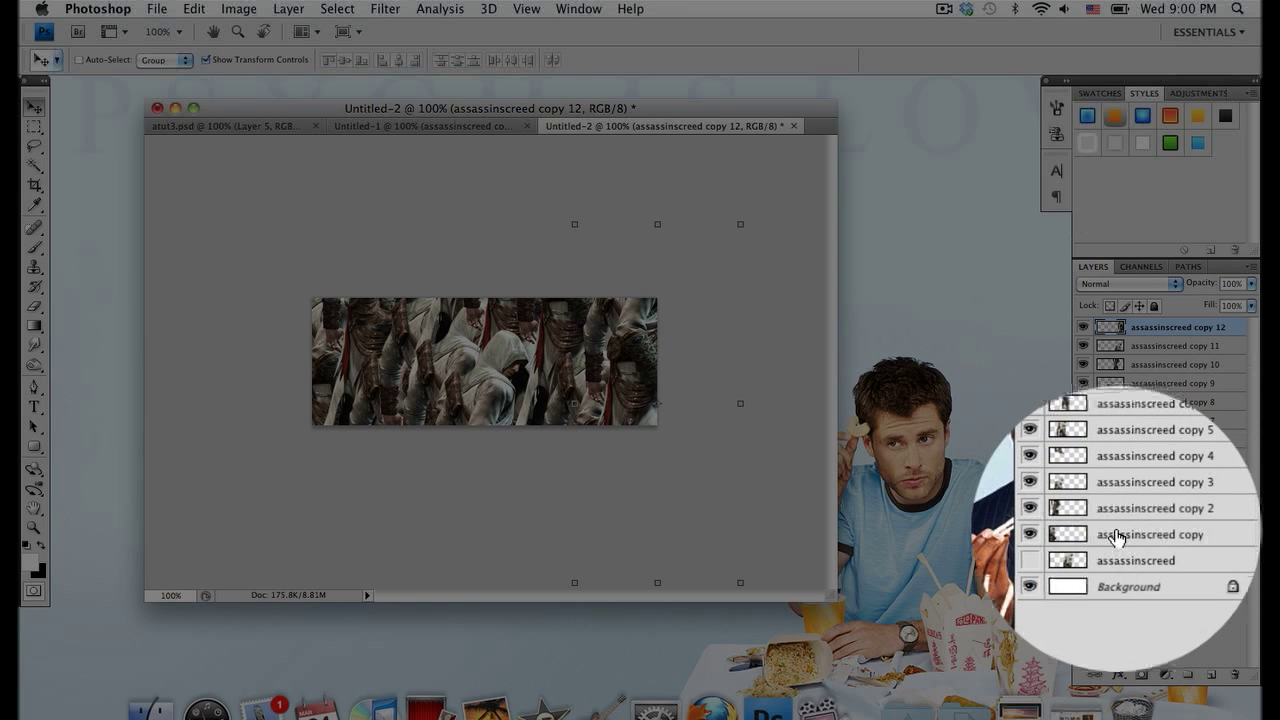
# Select the twelve assassinscreed copies and merge them into the single assassinscreed copy 12 layer
pyautogui.keyDown('shift'); pyautogui.click(1117, 536); pyautogui.keyUp('shift')
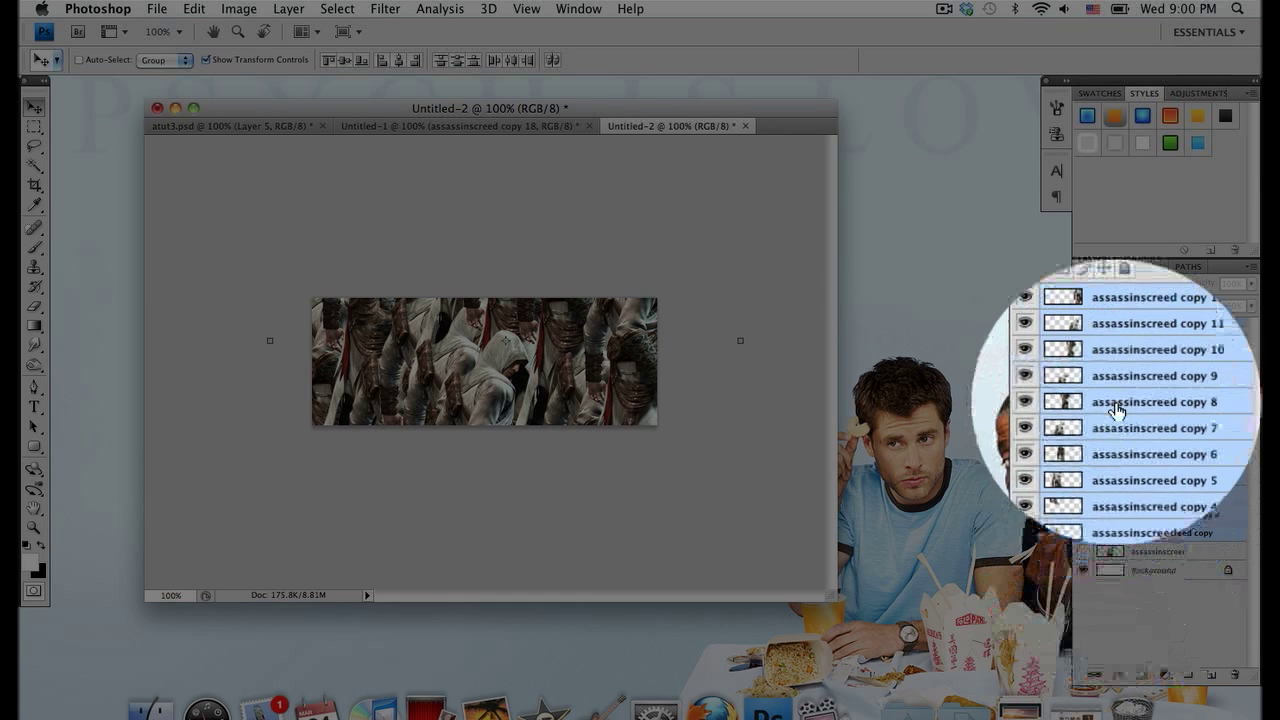
pyautogui.rightClick(1117, 389)
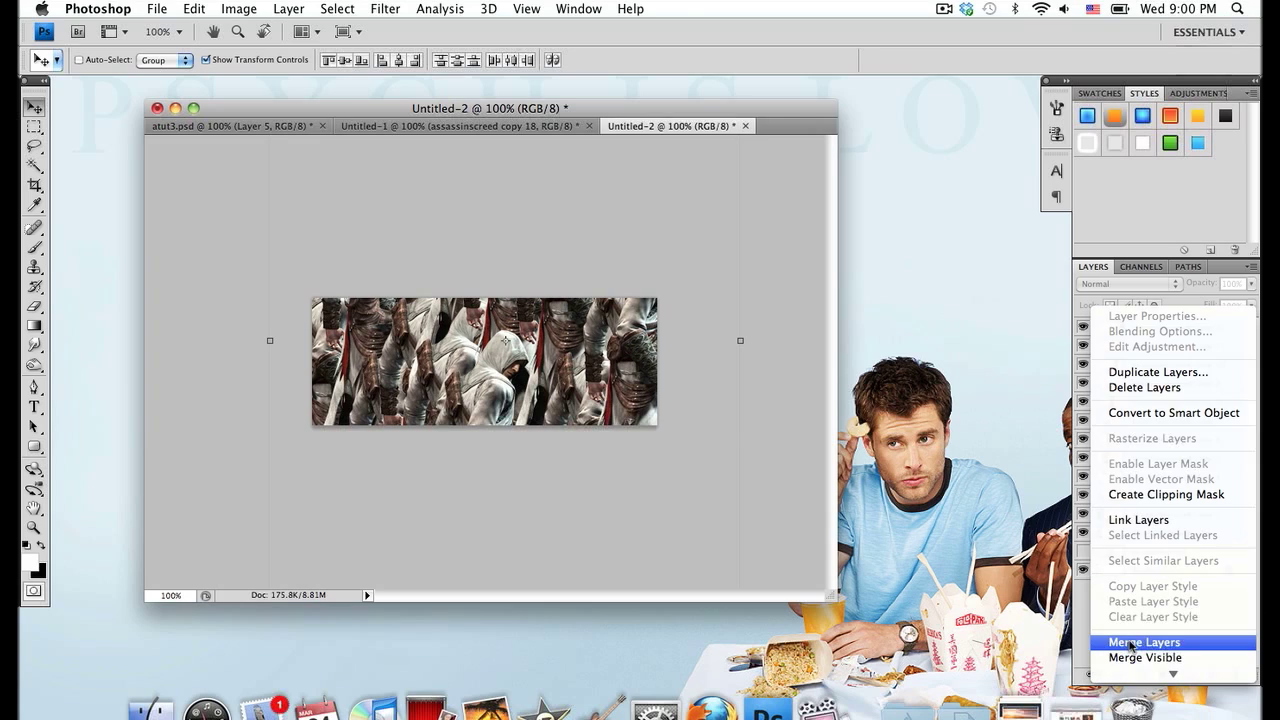
pyautogui.click(1131, 643)
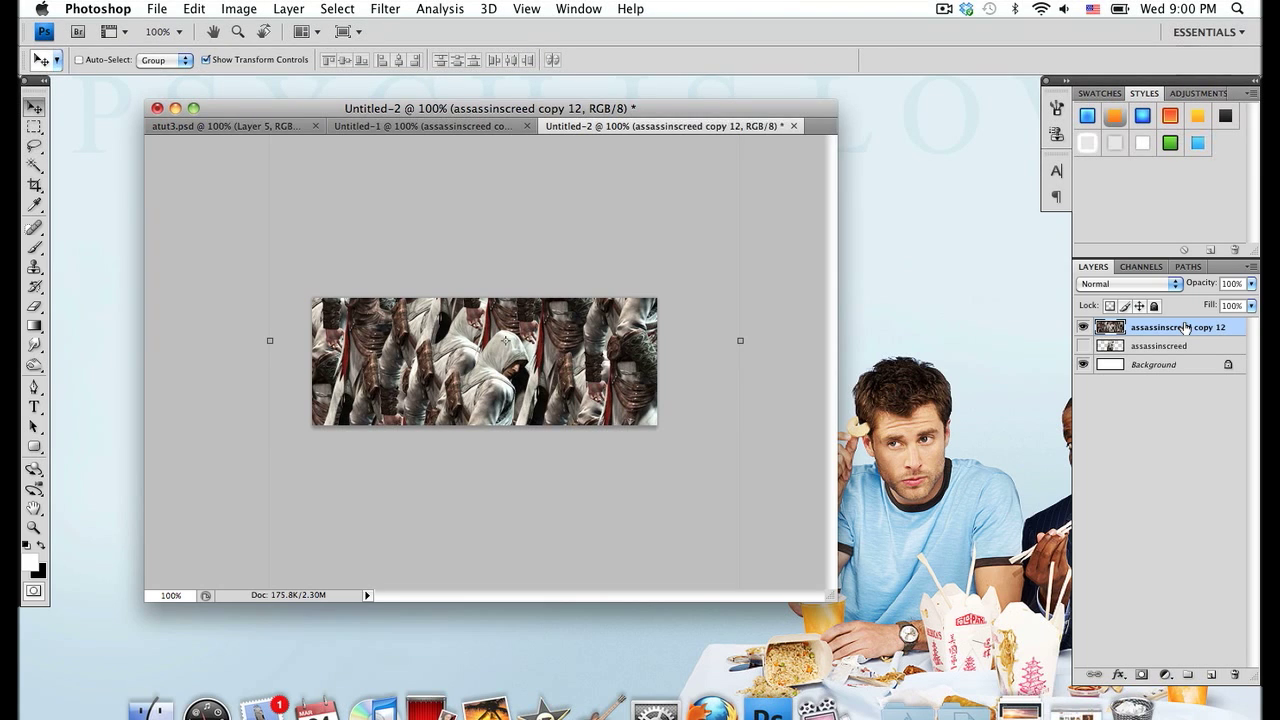
# Duplicate the merged layer into copies 13–18, hide them, and make copy 12 active
pyautogui.press('super+j')
pyautogui.press('super+j')
pyautogui.press('super+j')
pyautogui.press('super+j')
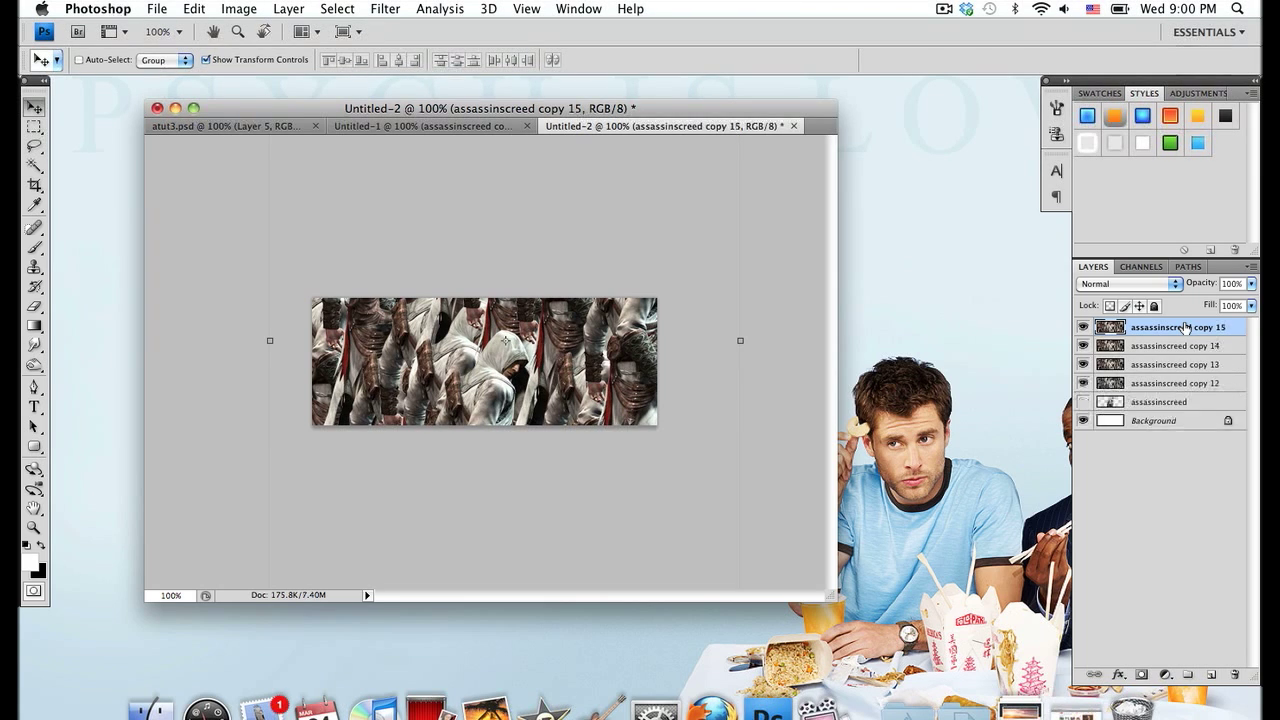
pyautogui.press('super+j')
pyautogui.press('super+j')
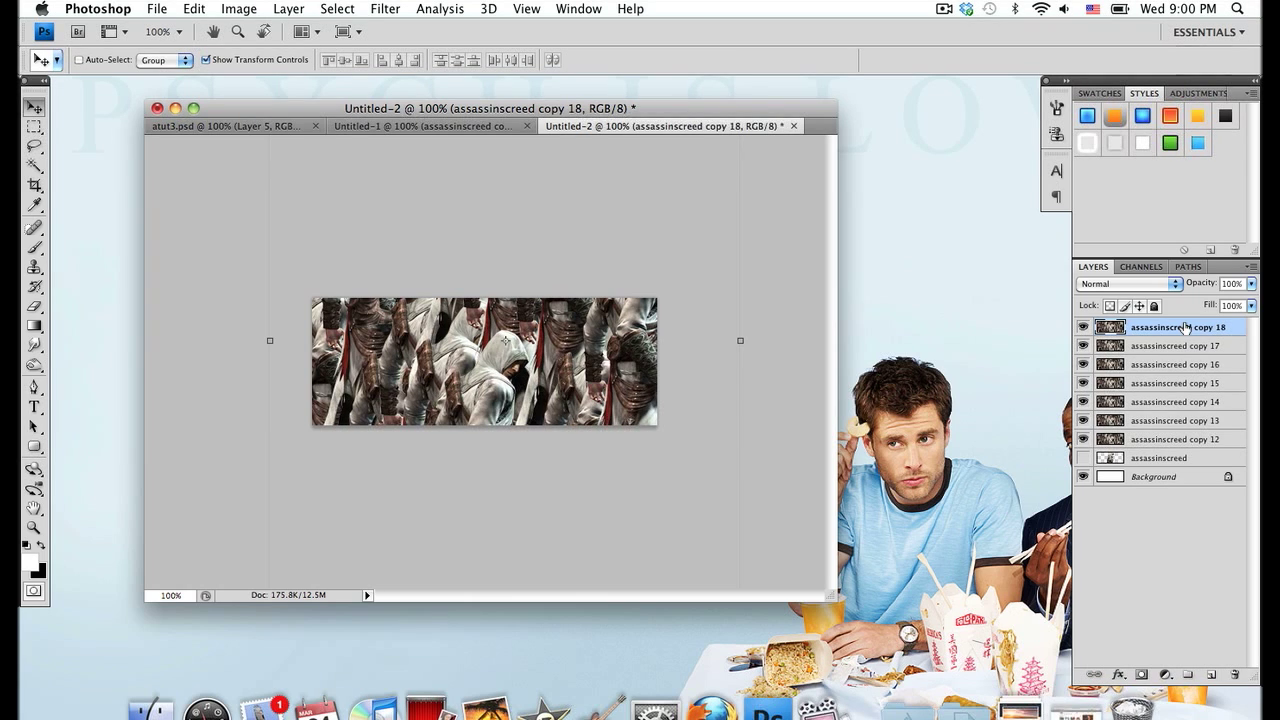
pyautogui.click(1083, 327)
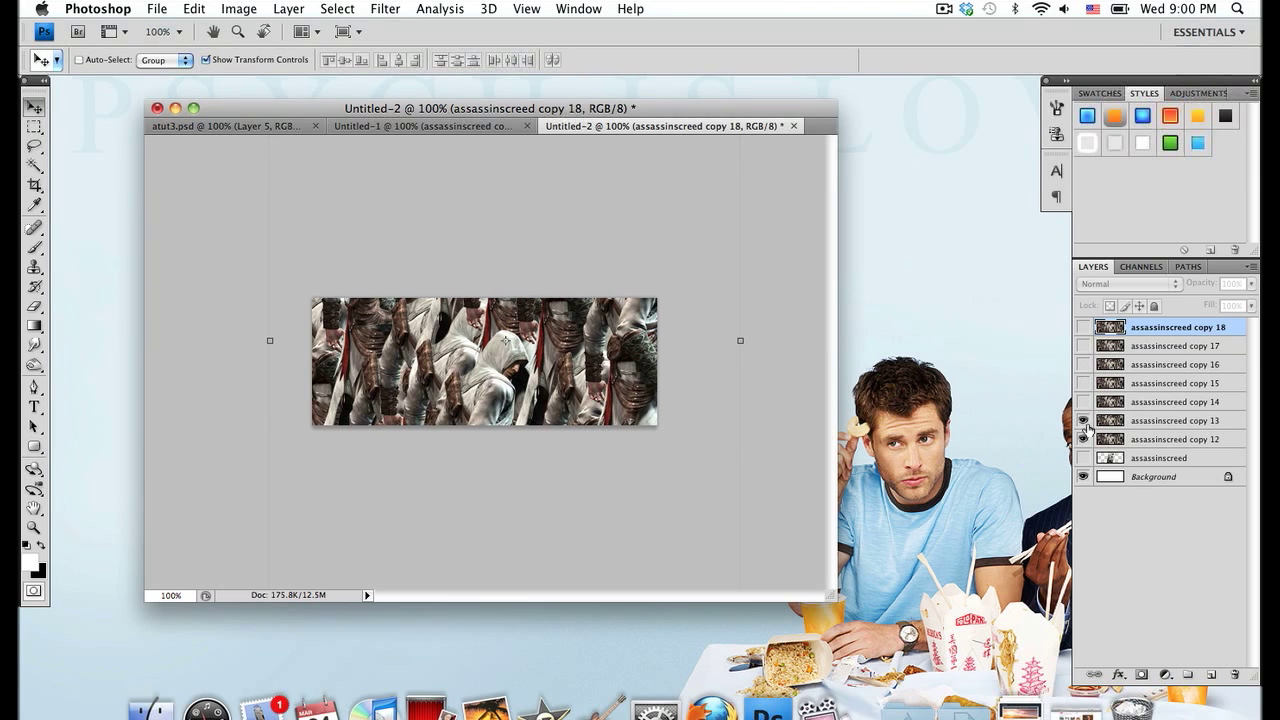
pyautogui.click(1134, 443)
pyautogui.moveTo(1136, 444); pyautogui.dragTo(1203, 428)
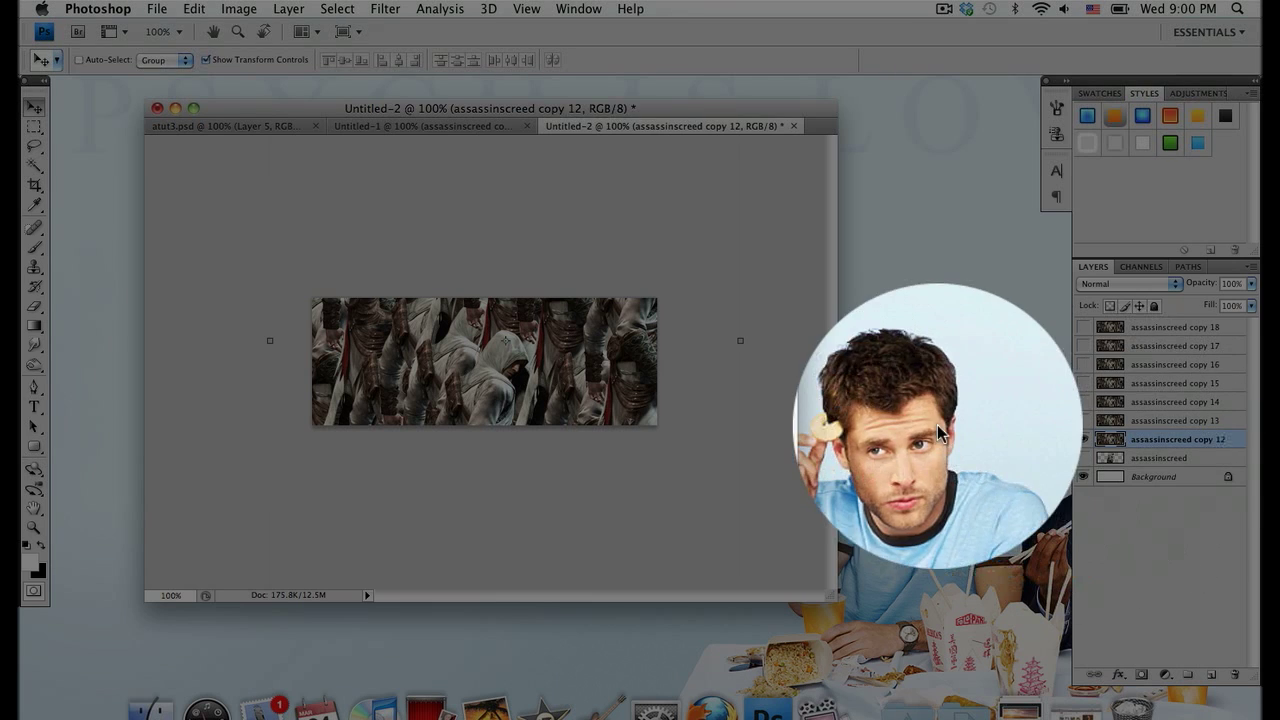
pyautogui.click(385, 9)
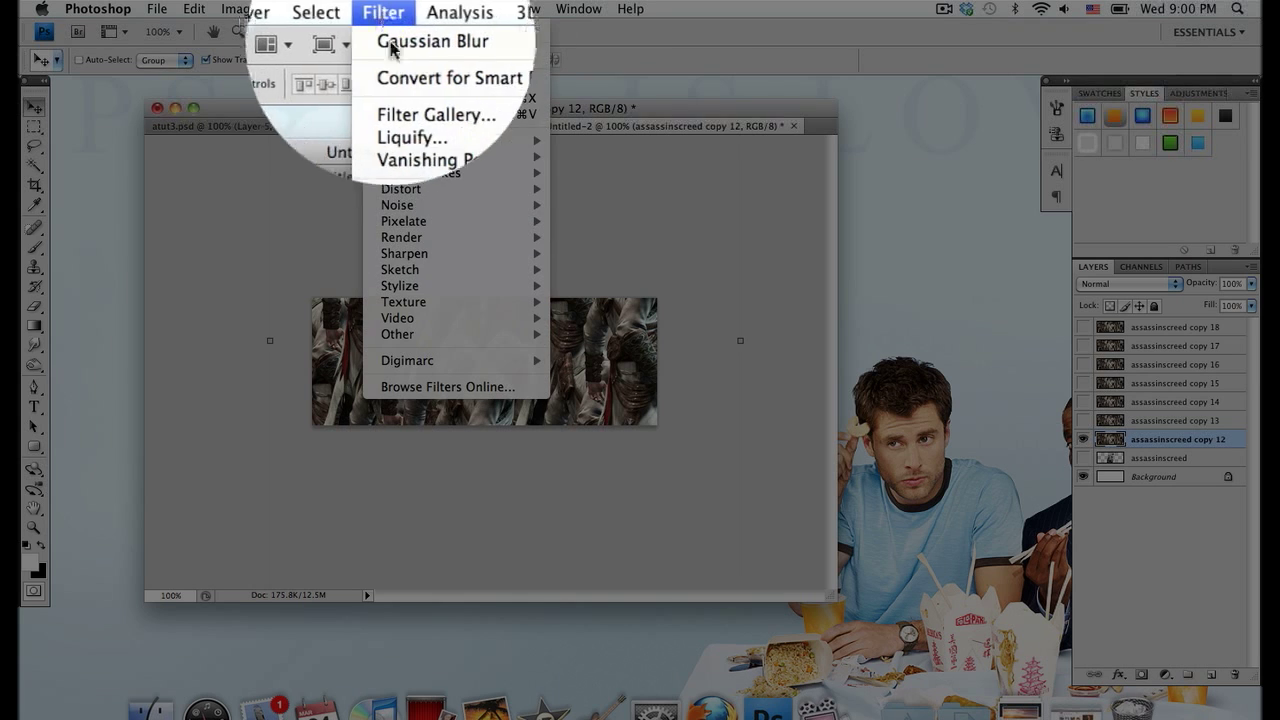
# Apply the Spatter filter to copy 12 with Spray Radius 12 and Smoothness 4
pyautogui.moveTo(450, 175)
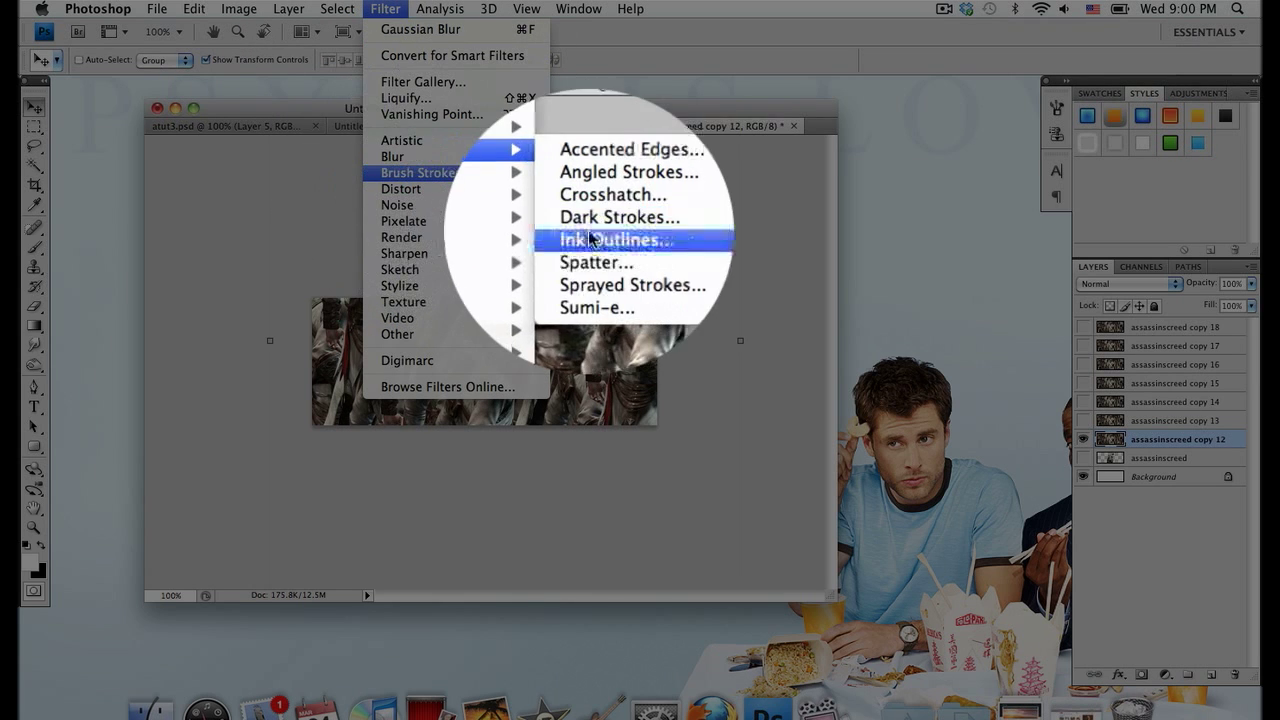
pyautogui.click(591, 254)
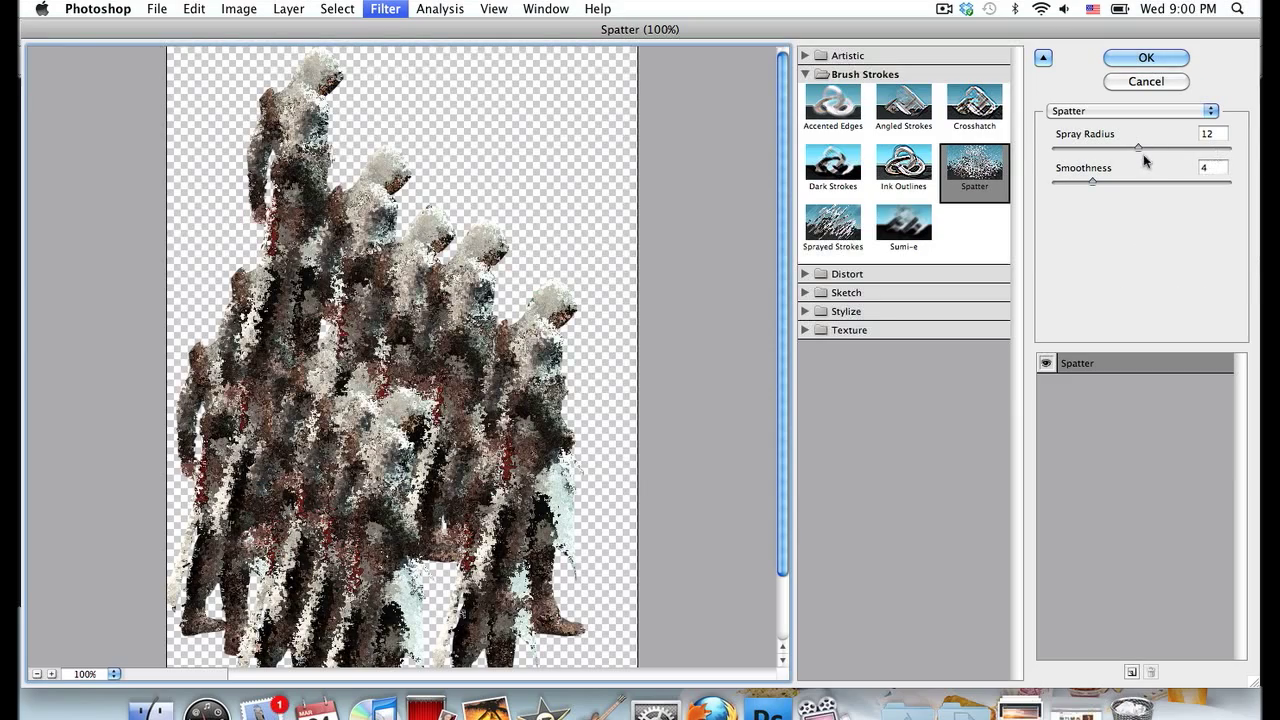
pyautogui.click(1166, 60)
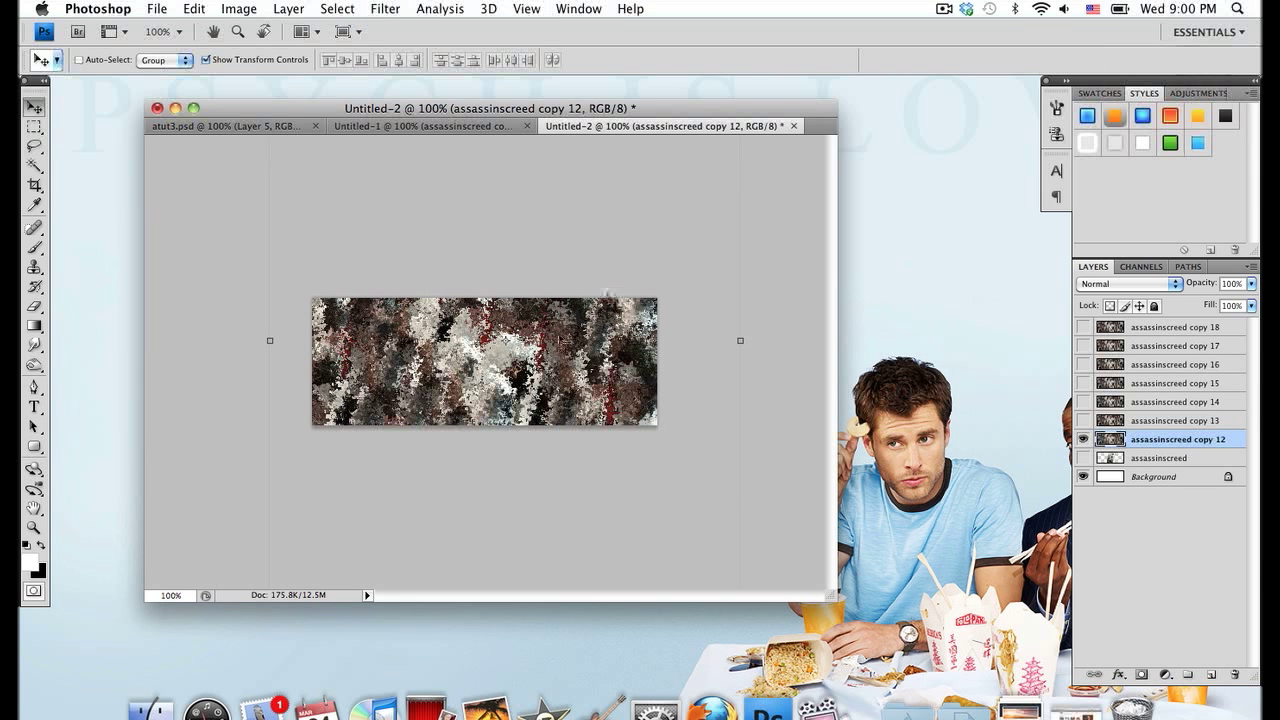
# Soften copy 12 with a 1-pixel Gaussian Blur
pyautogui.click(385, 9)
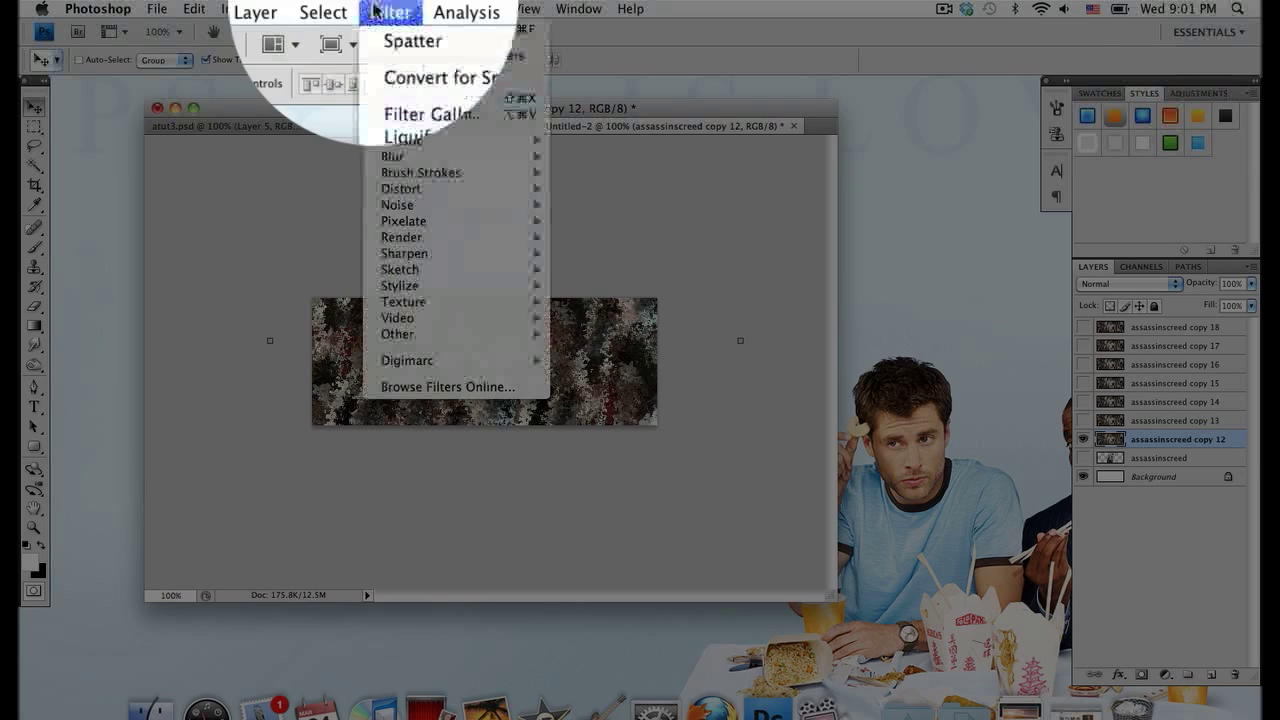
pyautogui.moveTo(400, 156)
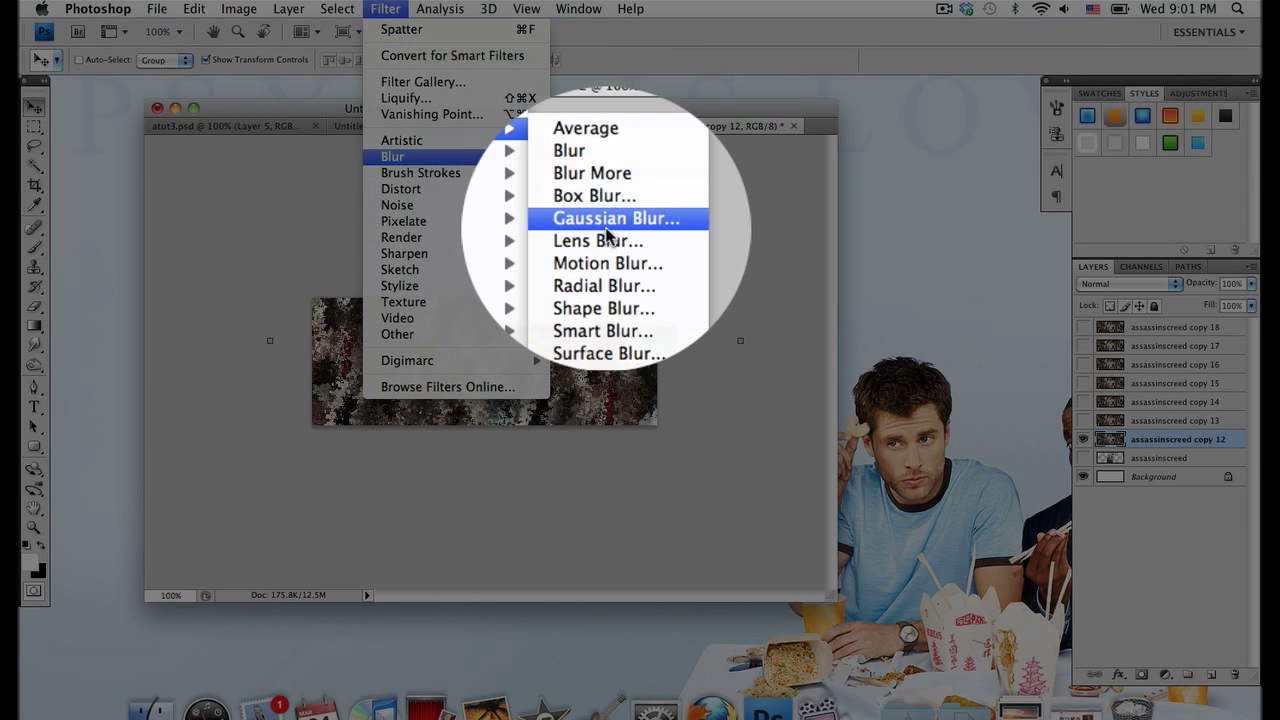
pyautogui.click(606, 219)
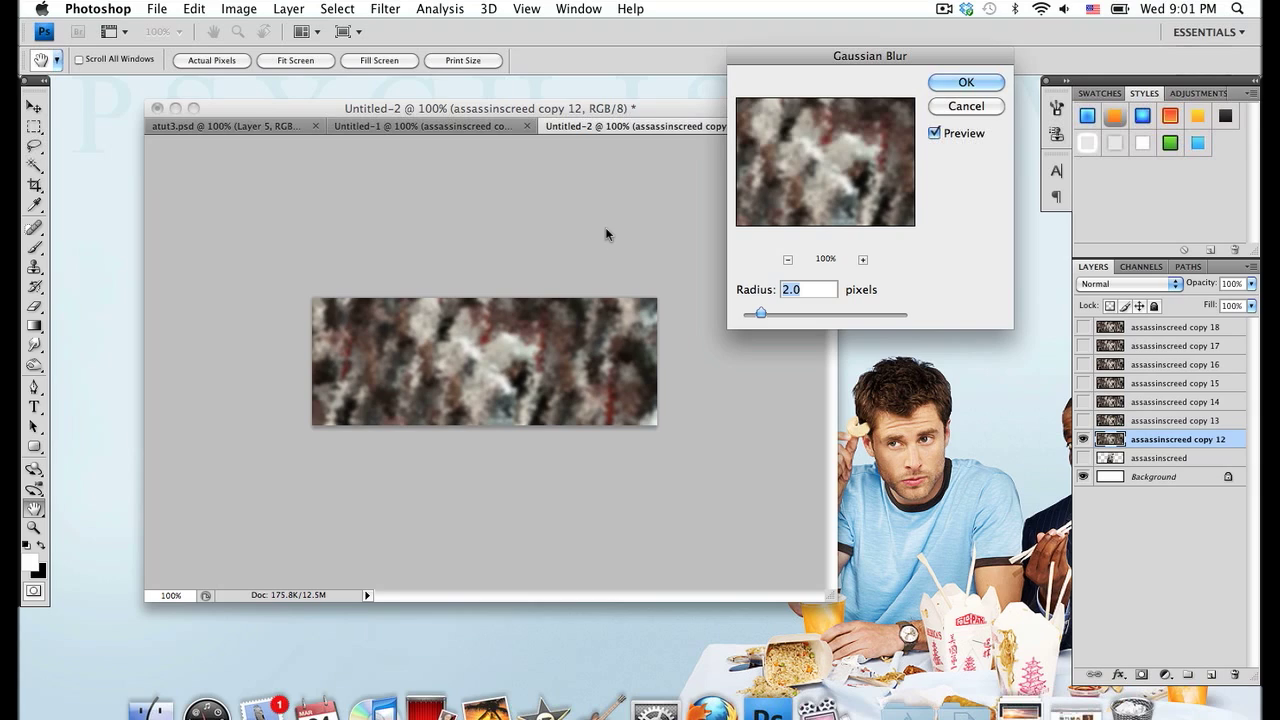
pyautogui.click(966, 82)
# Show copy 13 and apply Ocean Ripple with Ripple Size 6 and Magnitude 6
pyautogui.click(1101, 421)
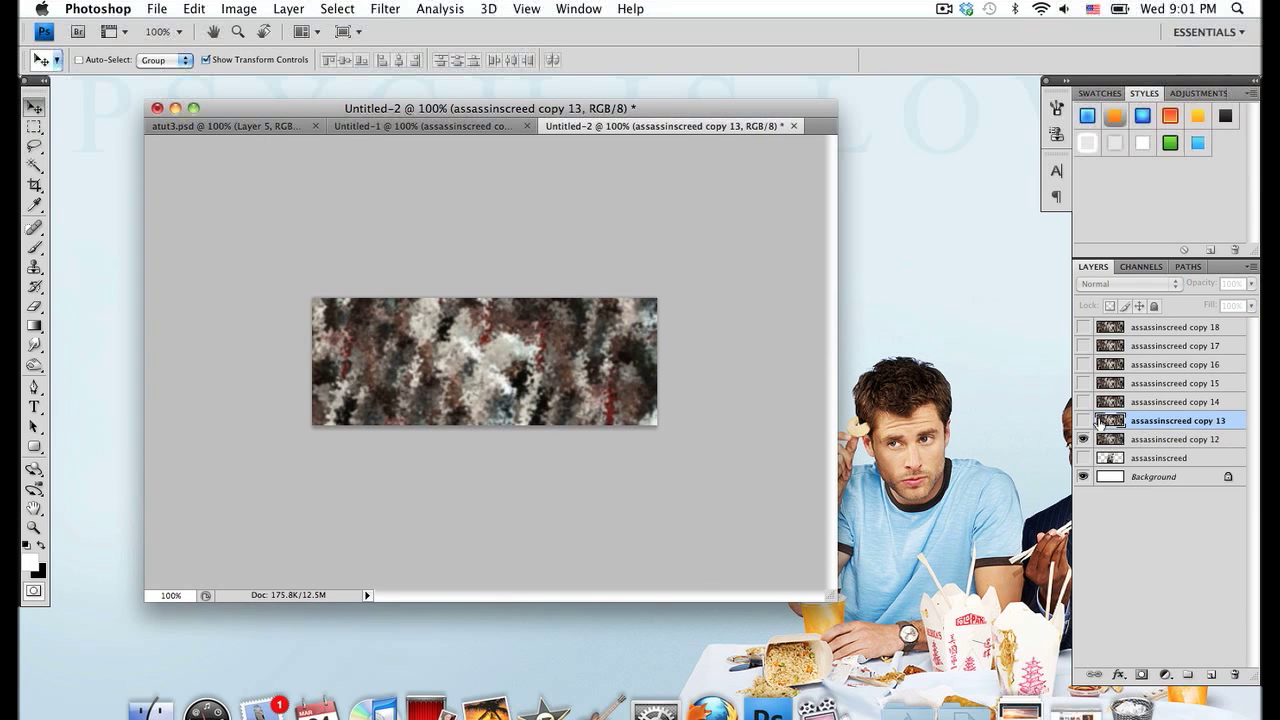
pyautogui.click(1083, 424)
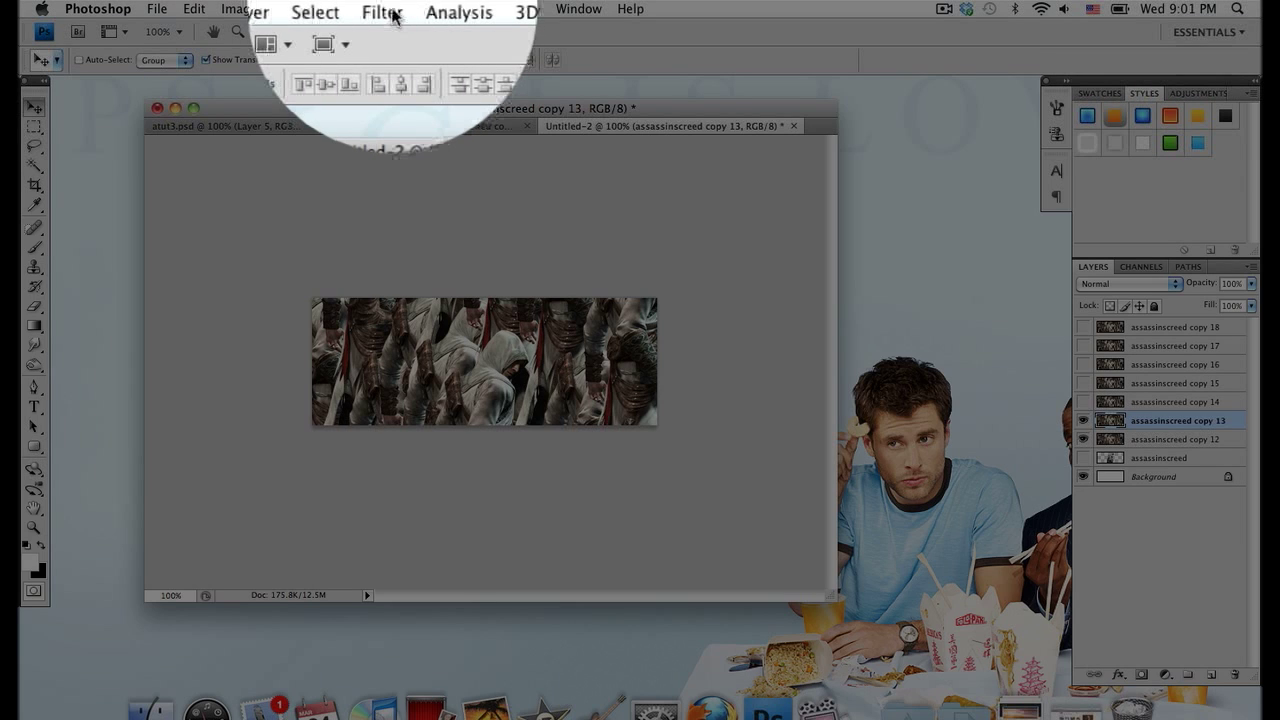
pyautogui.click(392, 12)
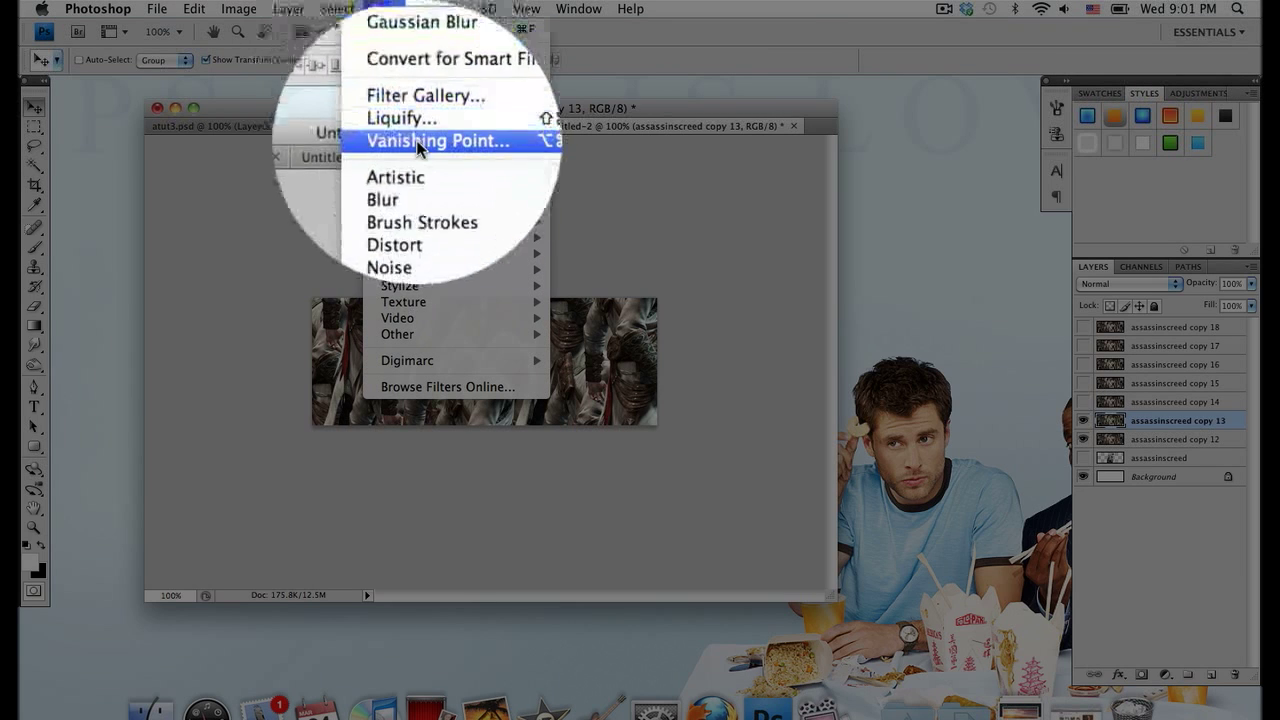
pyautogui.moveTo(412, 190)
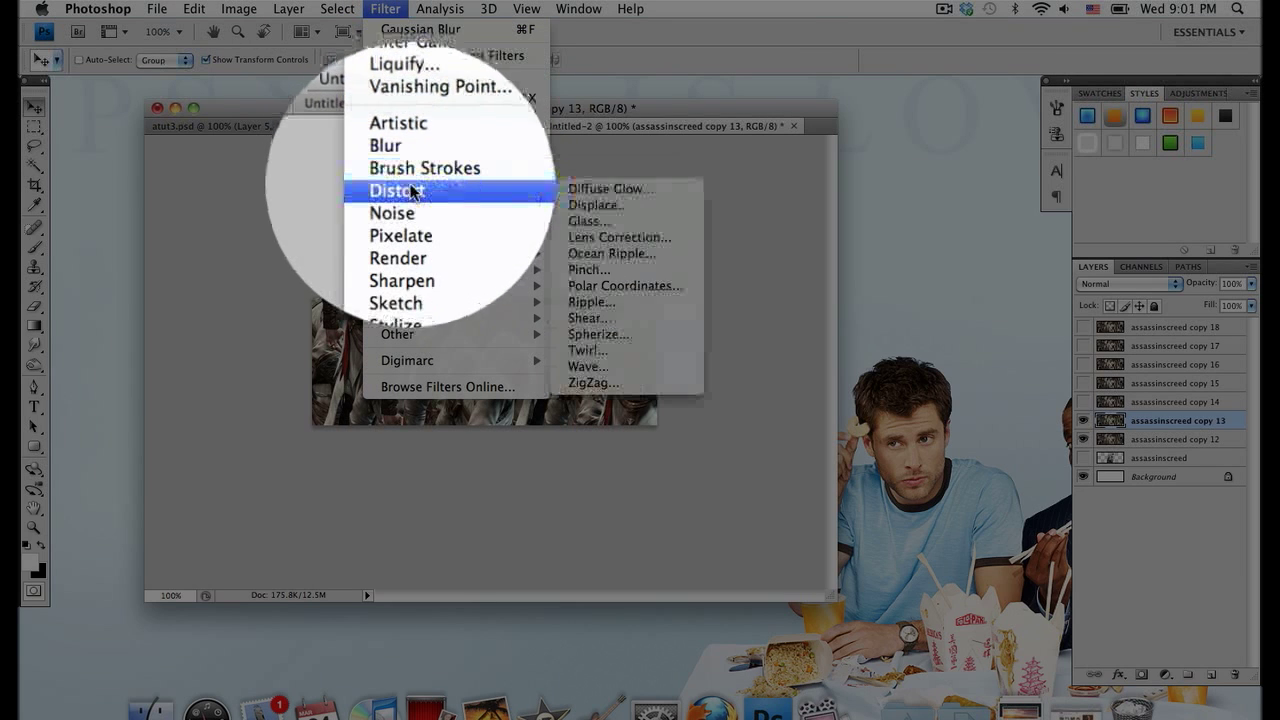
pyautogui.click(611, 253)
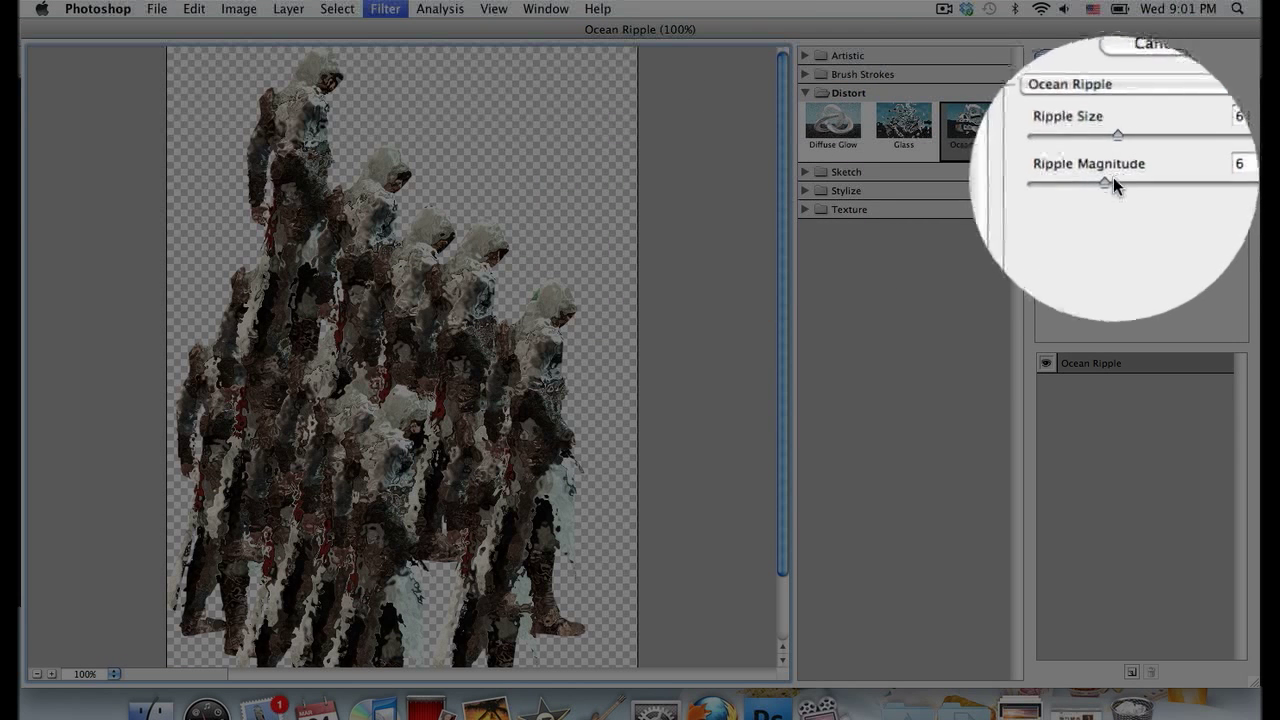
pyautogui.click(1125, 80)
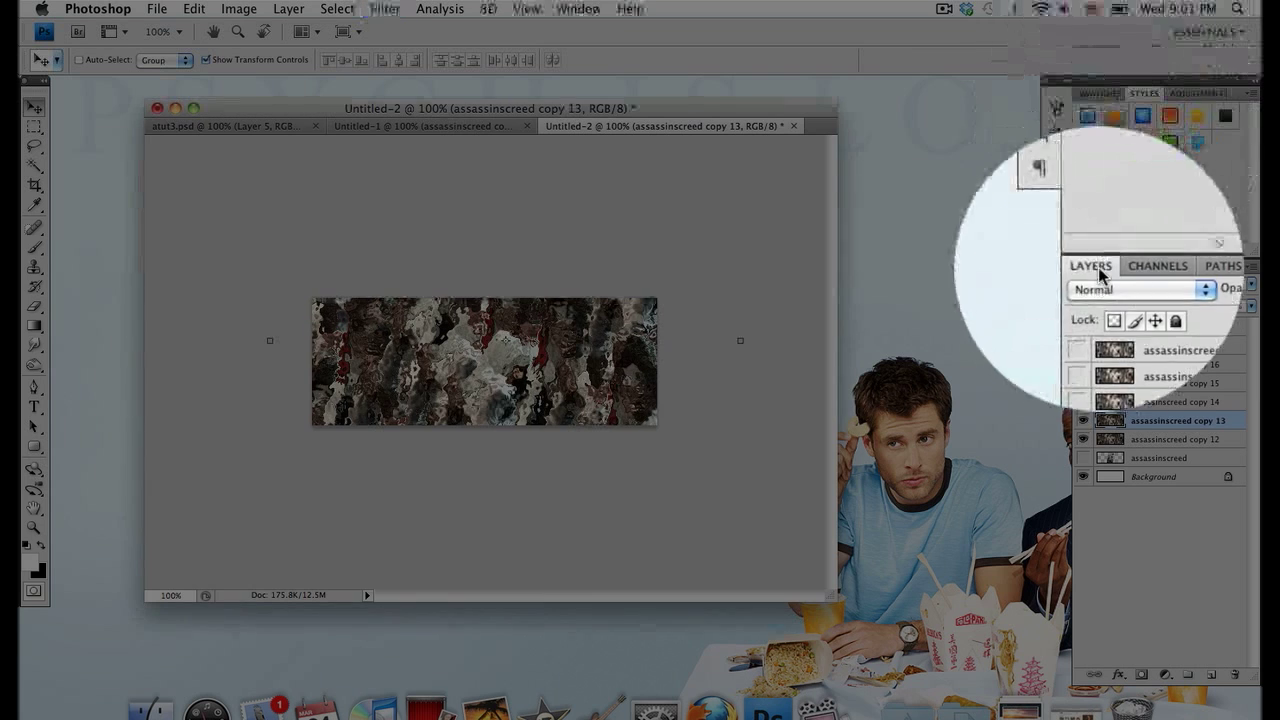
# Set copy 13's blend mode to Lighten and select copy 14
pyautogui.click(1100, 284)
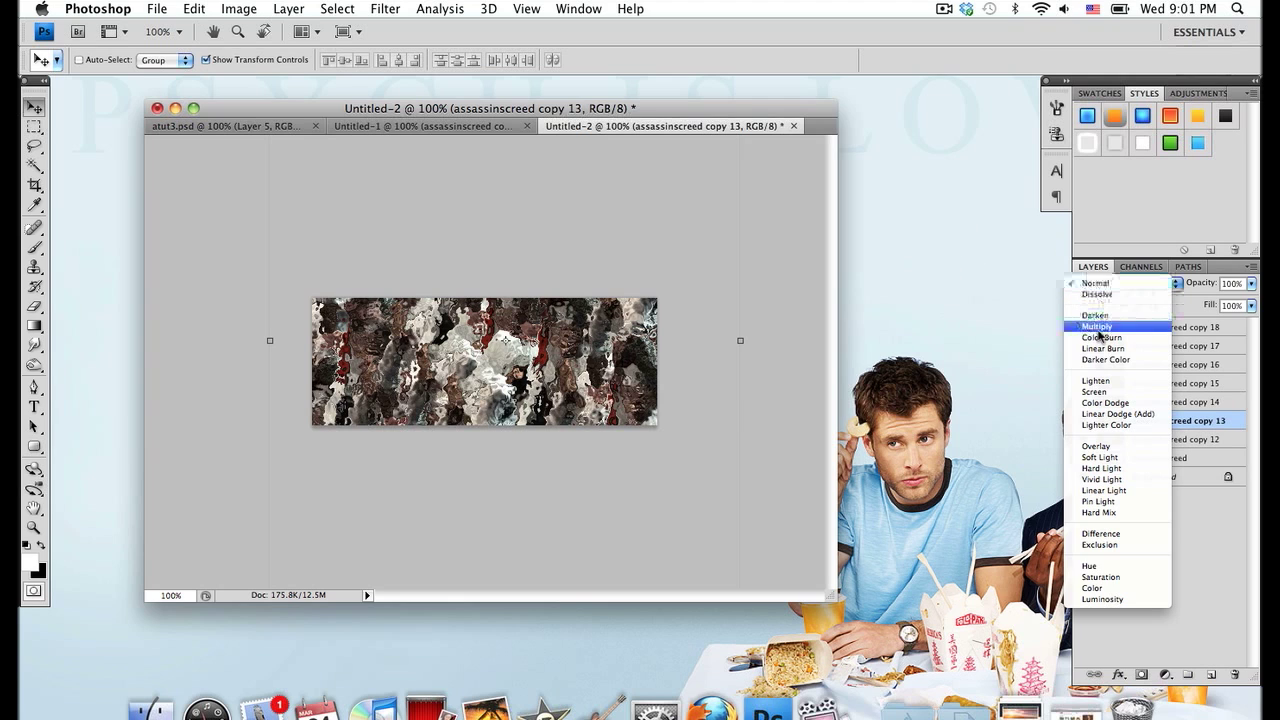
pyautogui.click(1093, 383)
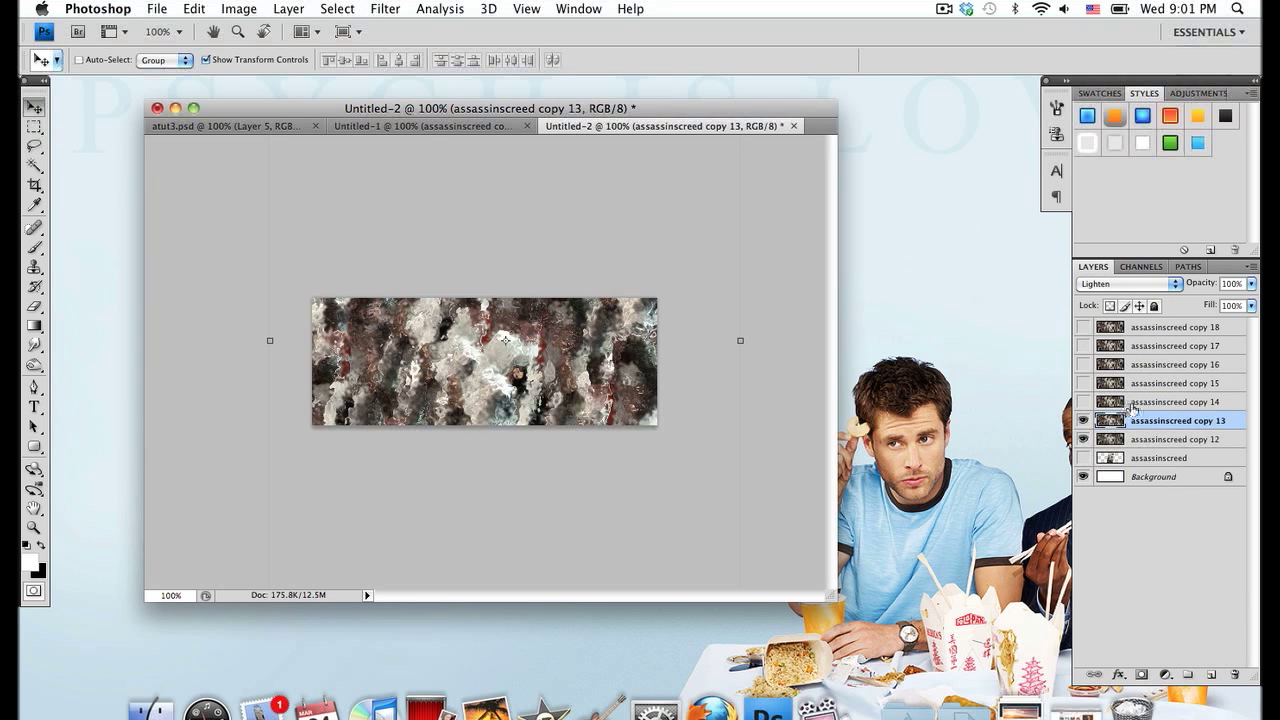
pyautogui.click(1133, 405)
# Show copy 14, apply Sprayed Strokes (length 11, radius 10, Right Diagonal), and blend it with Lighten
pyautogui.click(1084, 402)
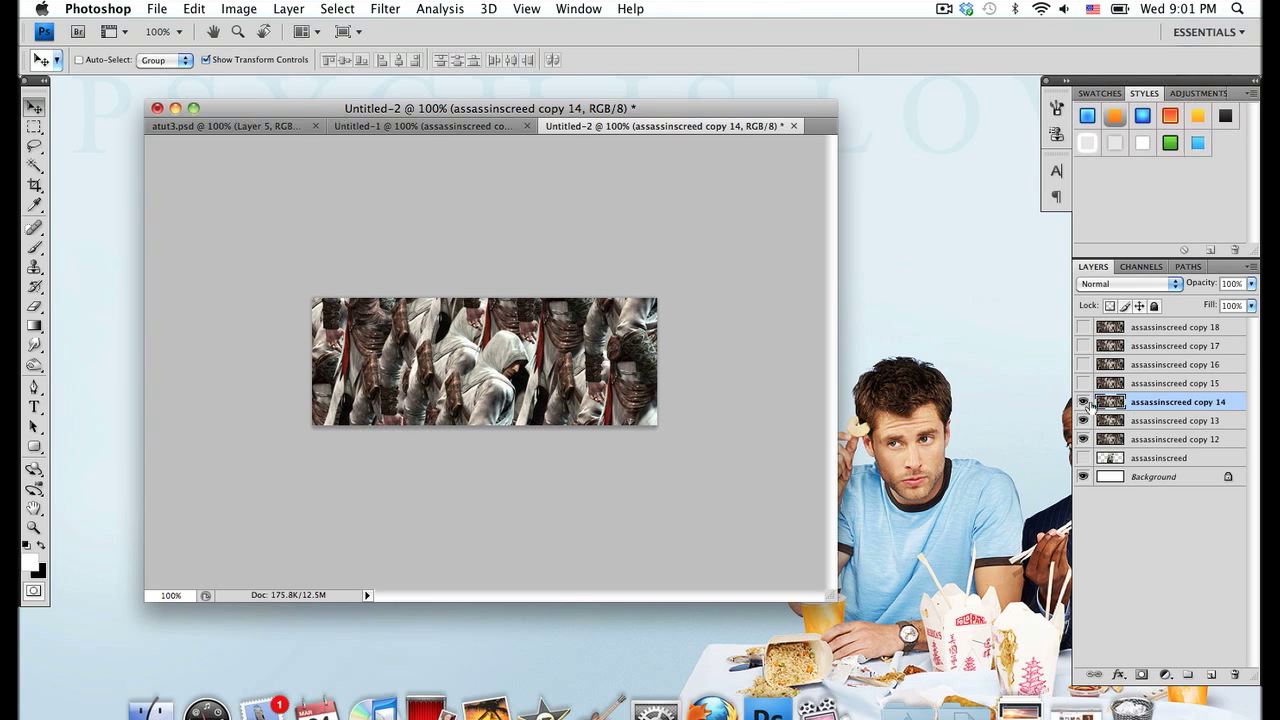
pyautogui.click(386, 9)
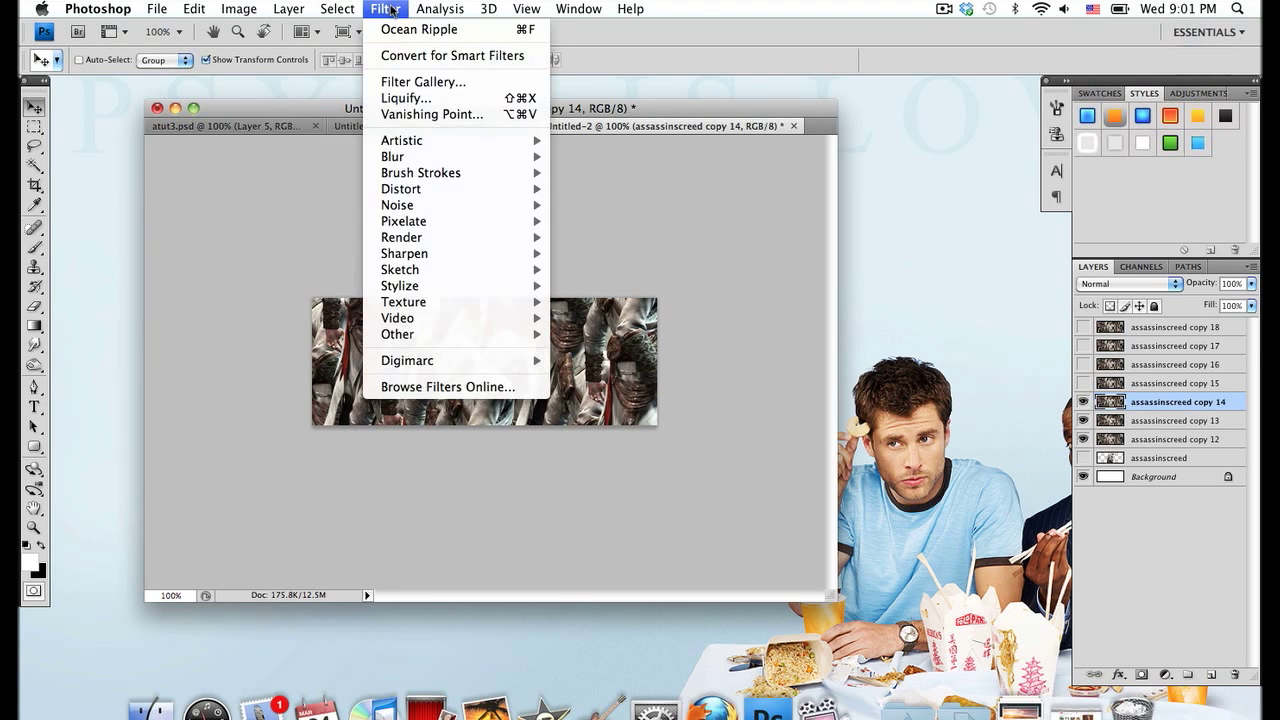
pyautogui.moveTo(400, 157)
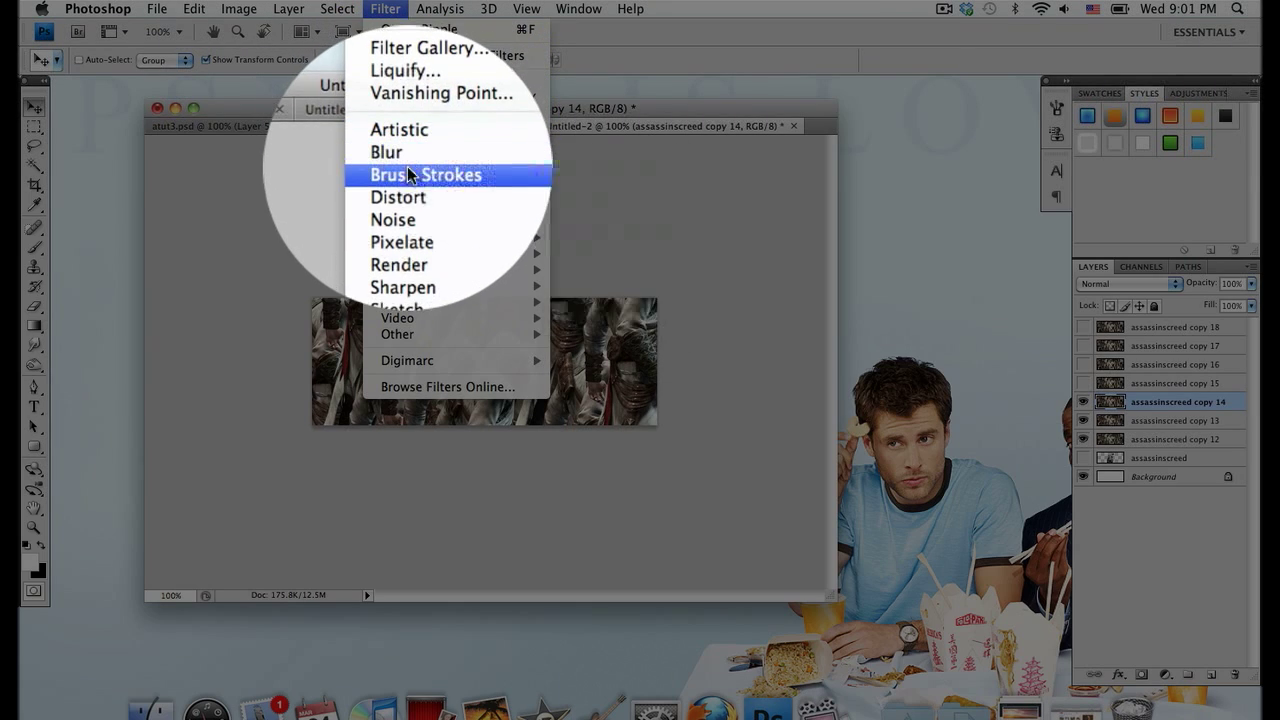
pyautogui.click(635, 266)
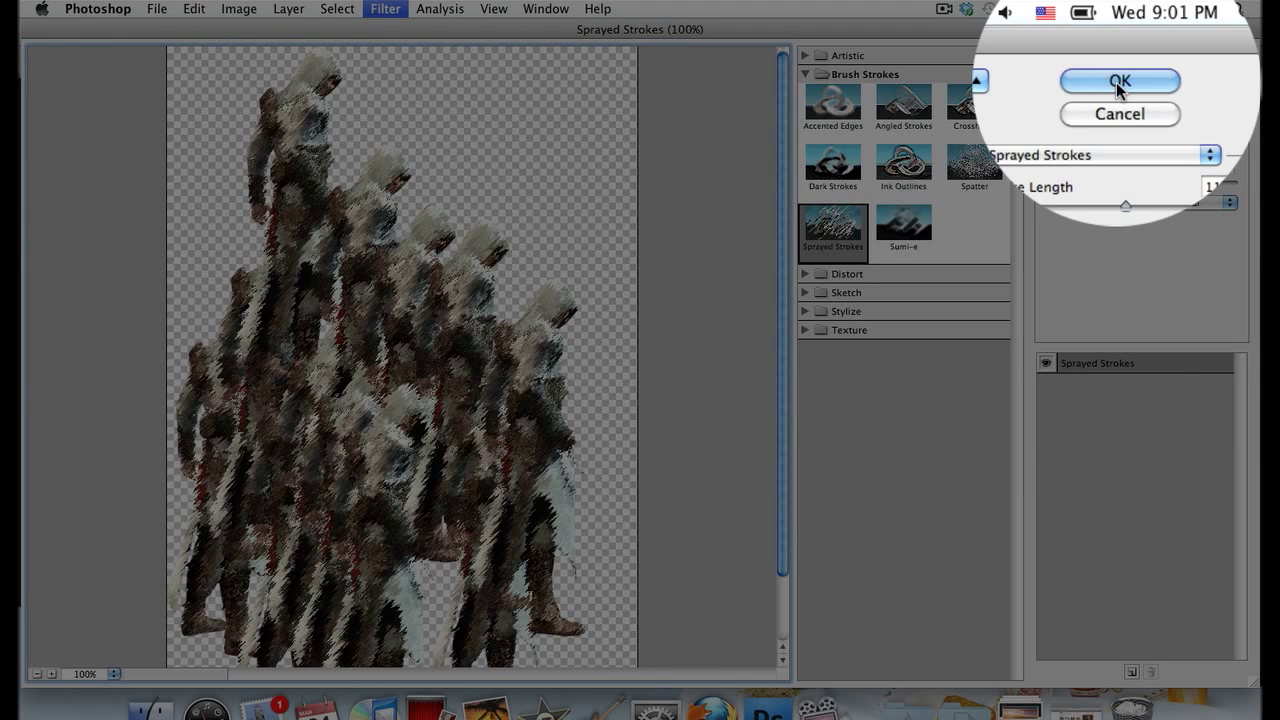
pyautogui.click(1118, 206)
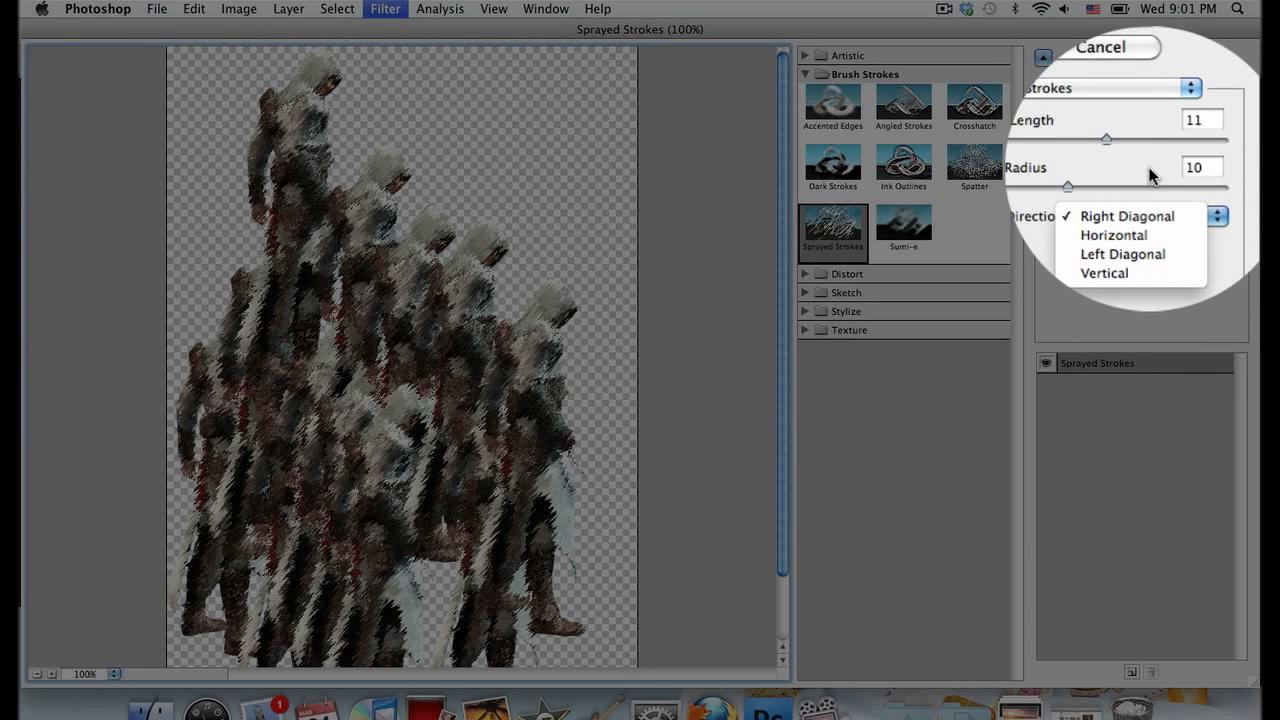
pyautogui.click(1180, 174)
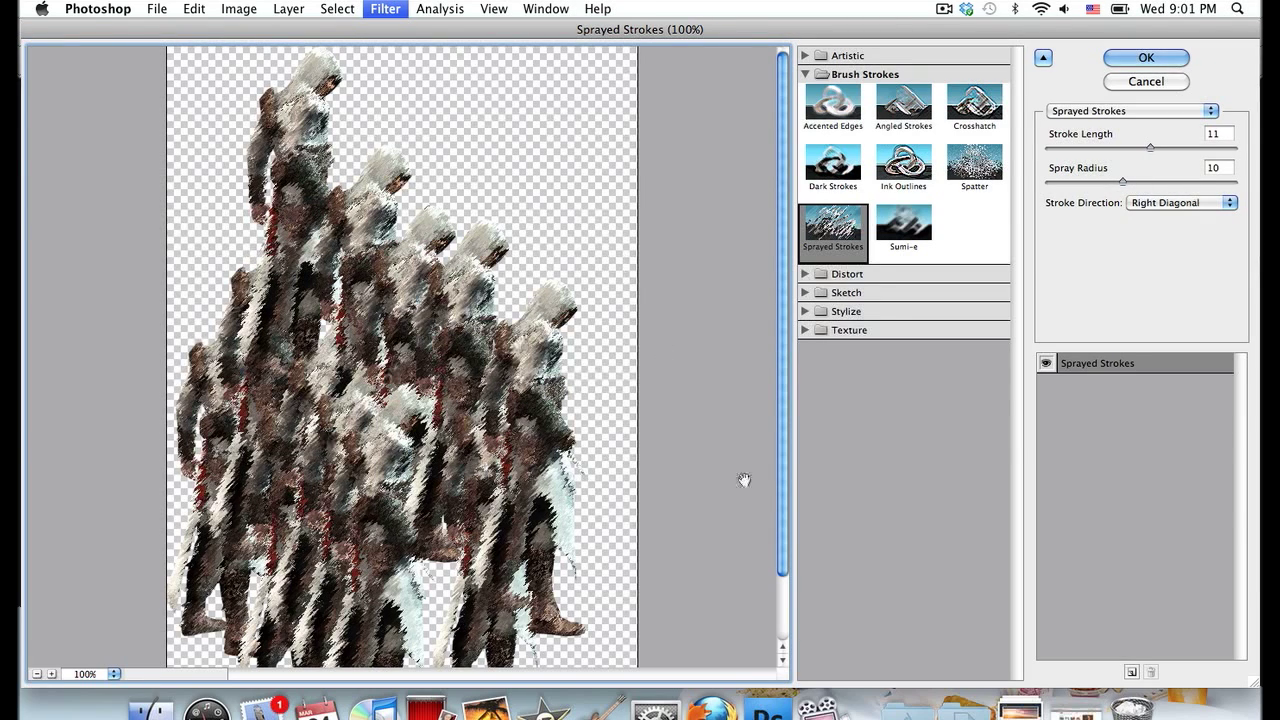
pyautogui.click(1118, 56)
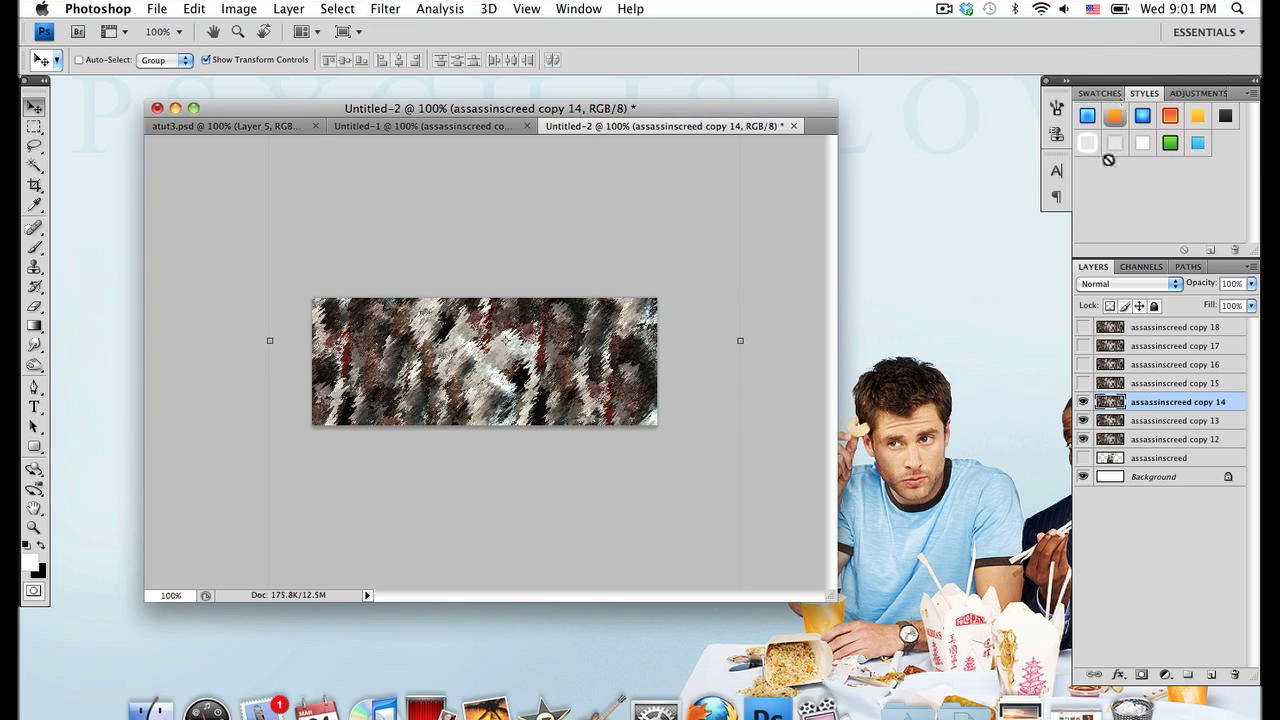
pyautogui.click(1105, 285)
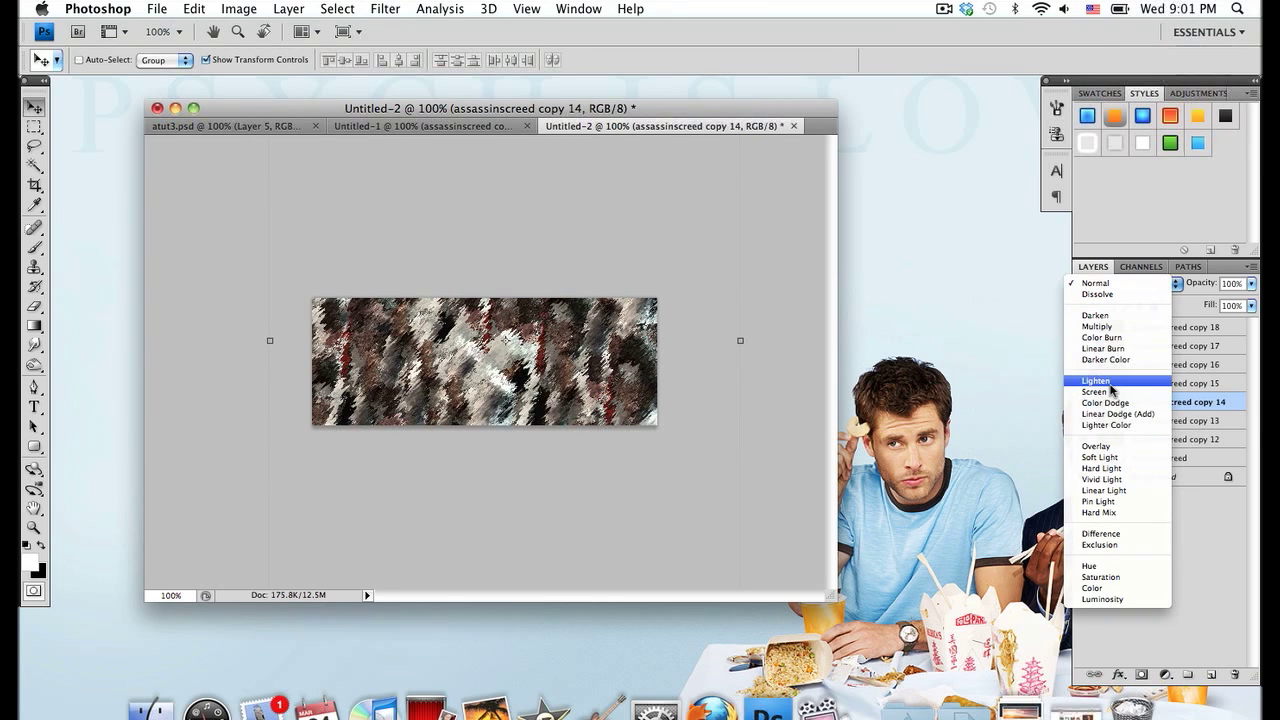
pyautogui.click(1110, 384)
# Show assassinscreed copy 15 and apply a Motion Blur at angle 85°, distance 70 pixels
pyautogui.click(1150, 384)
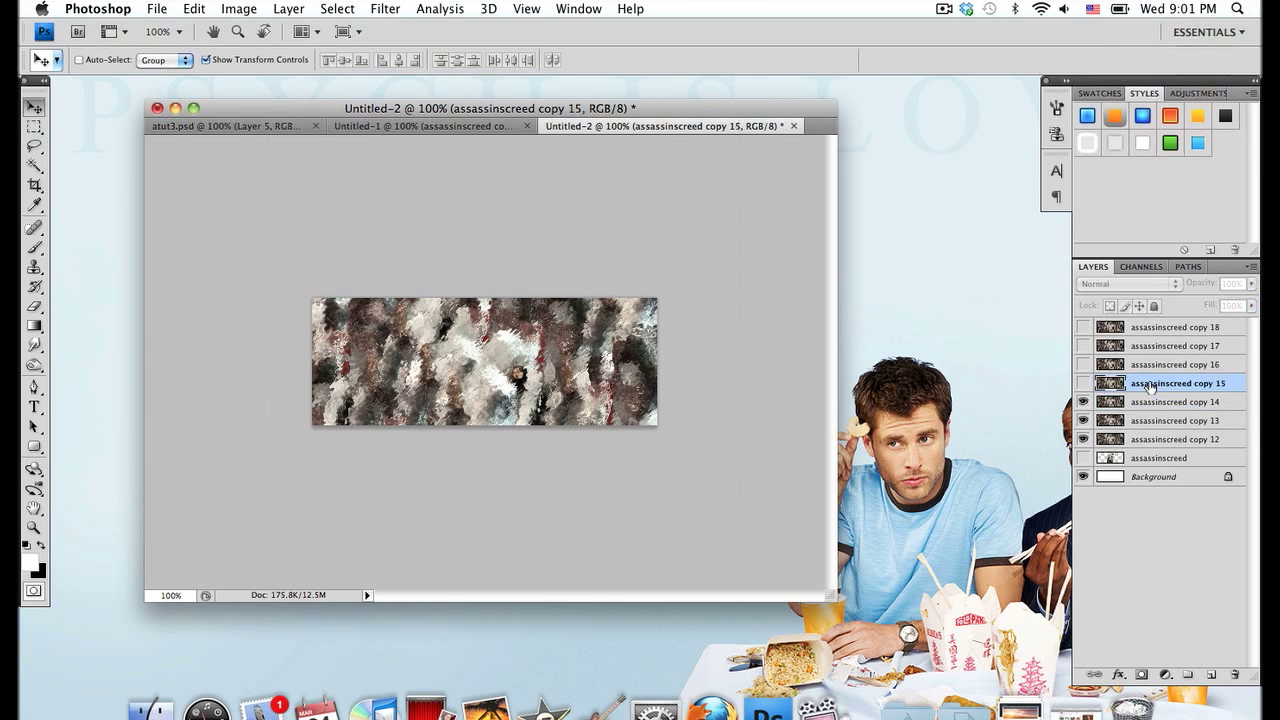
pyautogui.click(1083, 384)
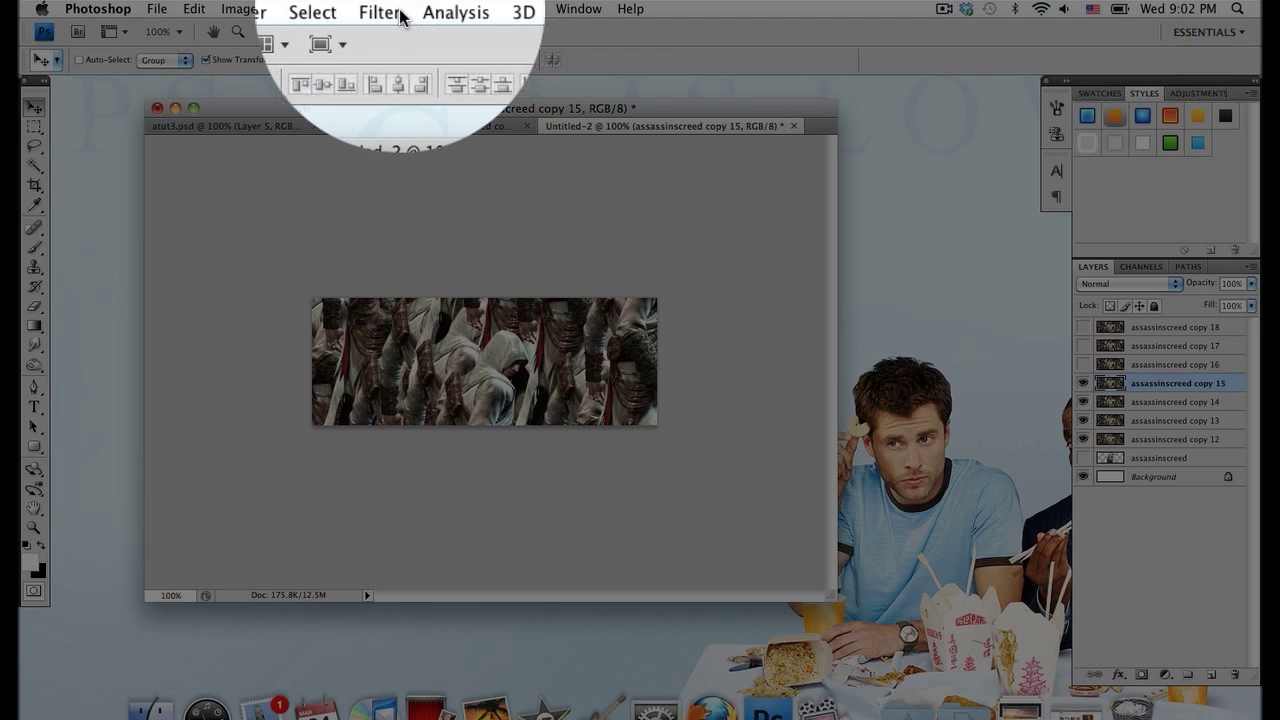
pyautogui.click(386, 8)
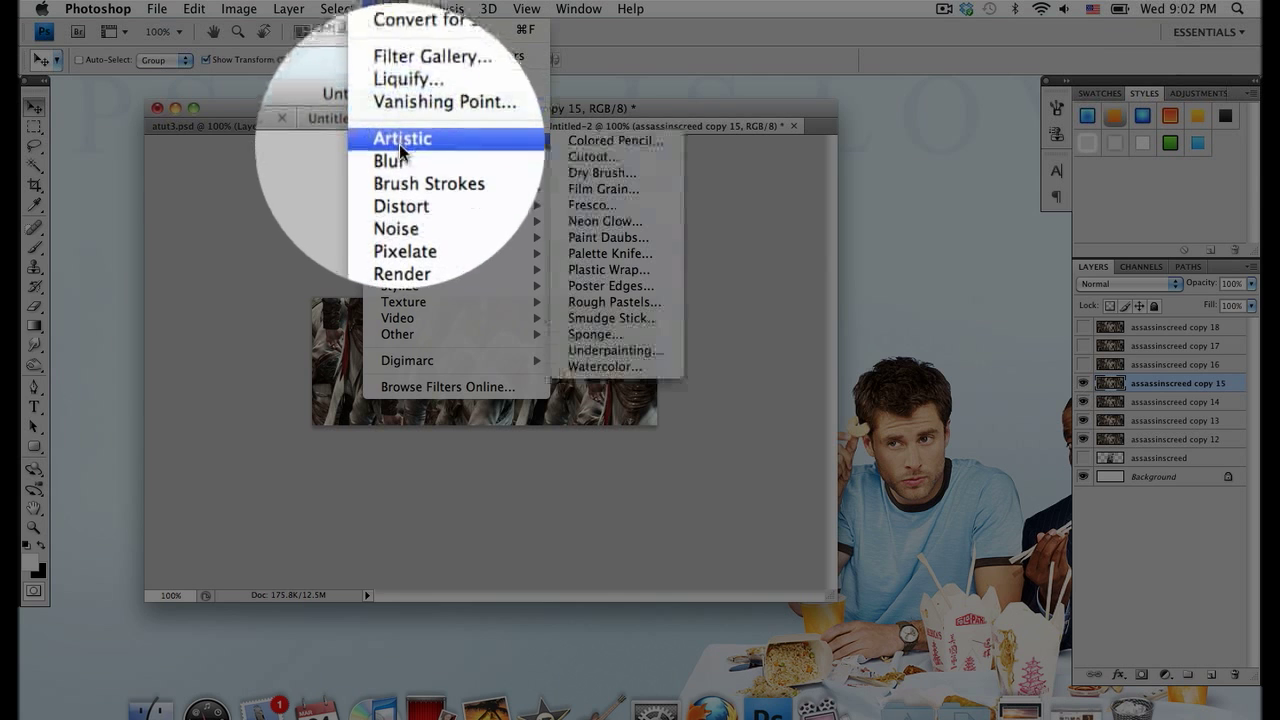
pyautogui.moveTo(395, 156)
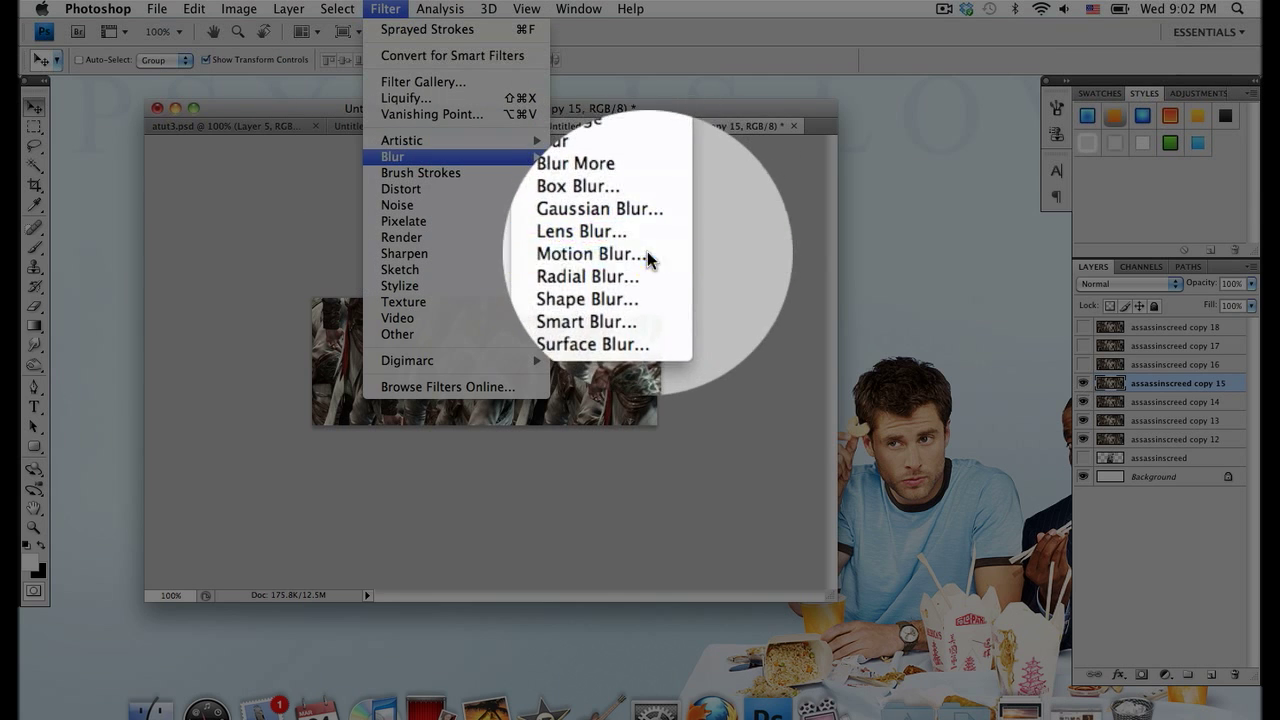
pyautogui.click(647, 251)
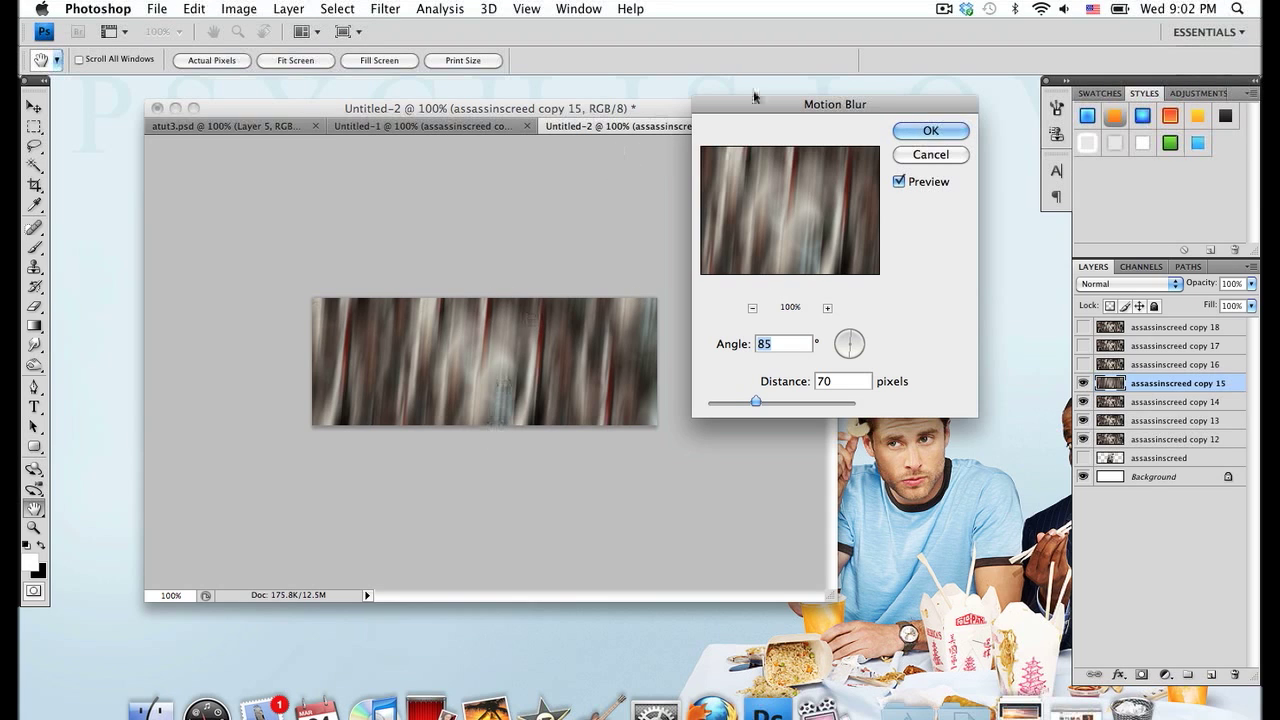
pyautogui.click(915, 130)
# Brighten copy 15 with Brightness/Contrast set to brightness 20 and contrast 60
pyautogui.press('v')
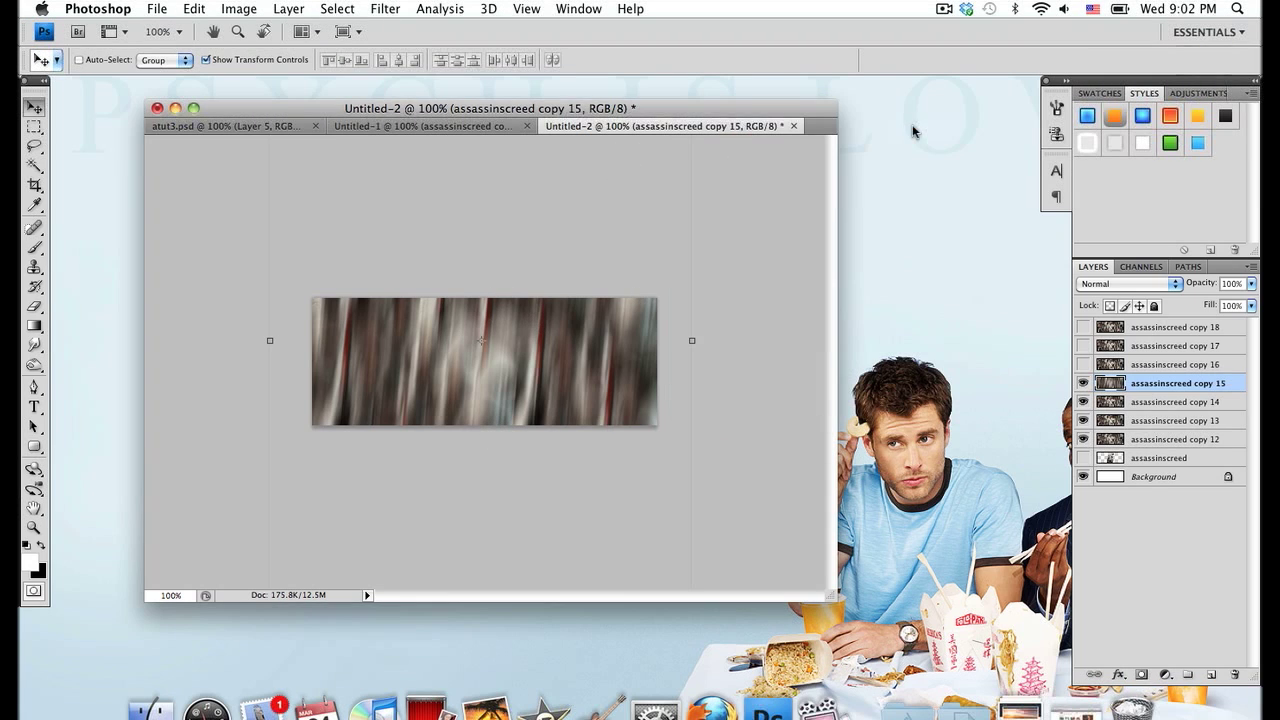
pyautogui.click(245, 9)
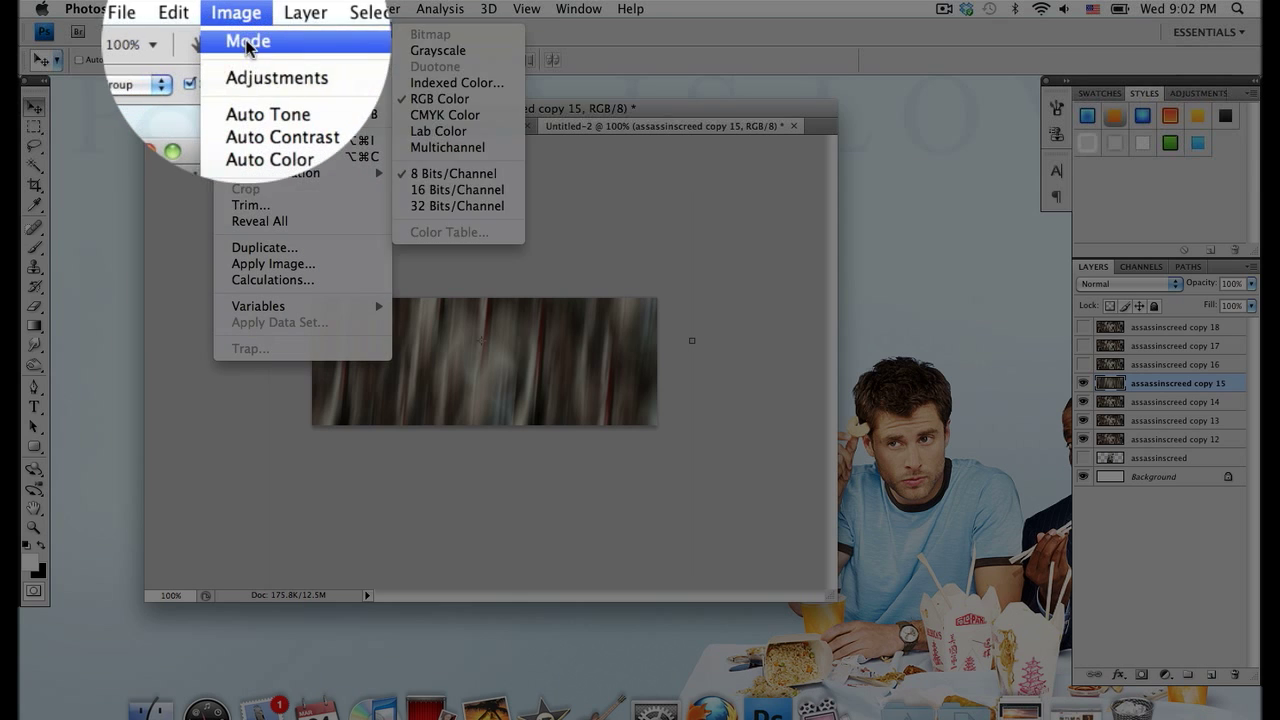
pyautogui.moveTo(245, 78)
pyautogui.click(452, 86)
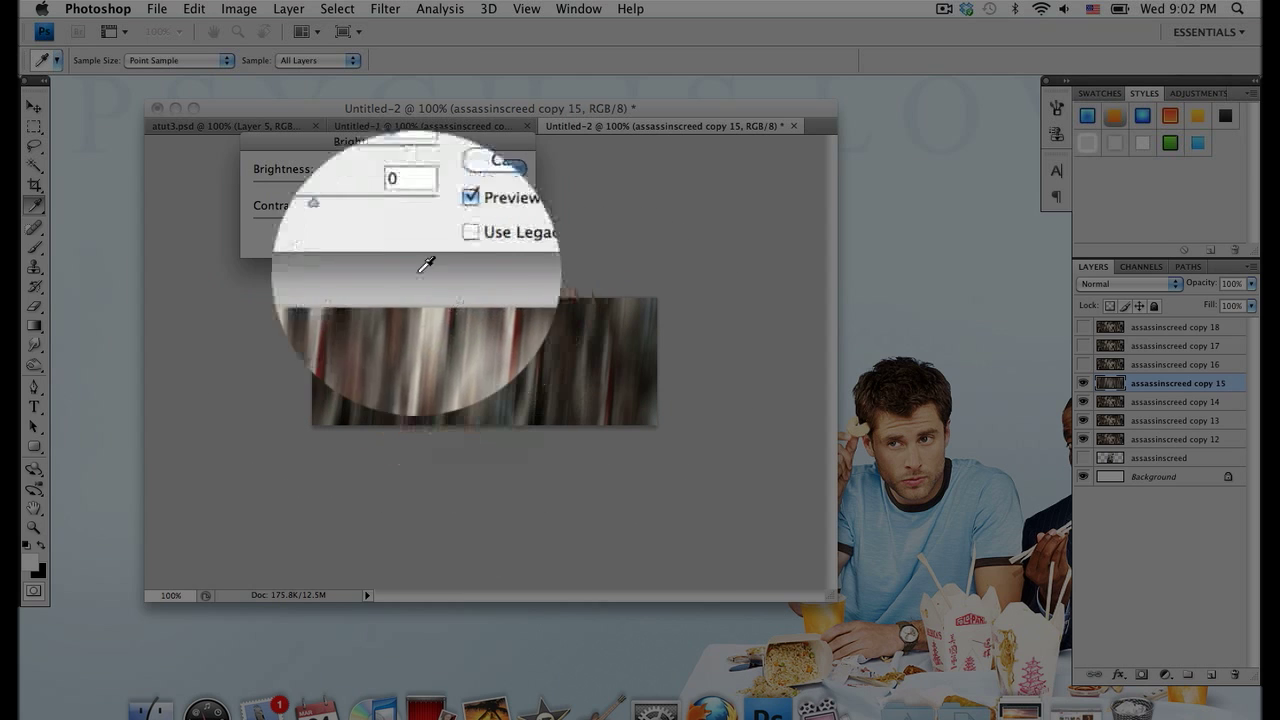
pyautogui.moveTo(342, 221); pyautogui.dragTo(395, 221)
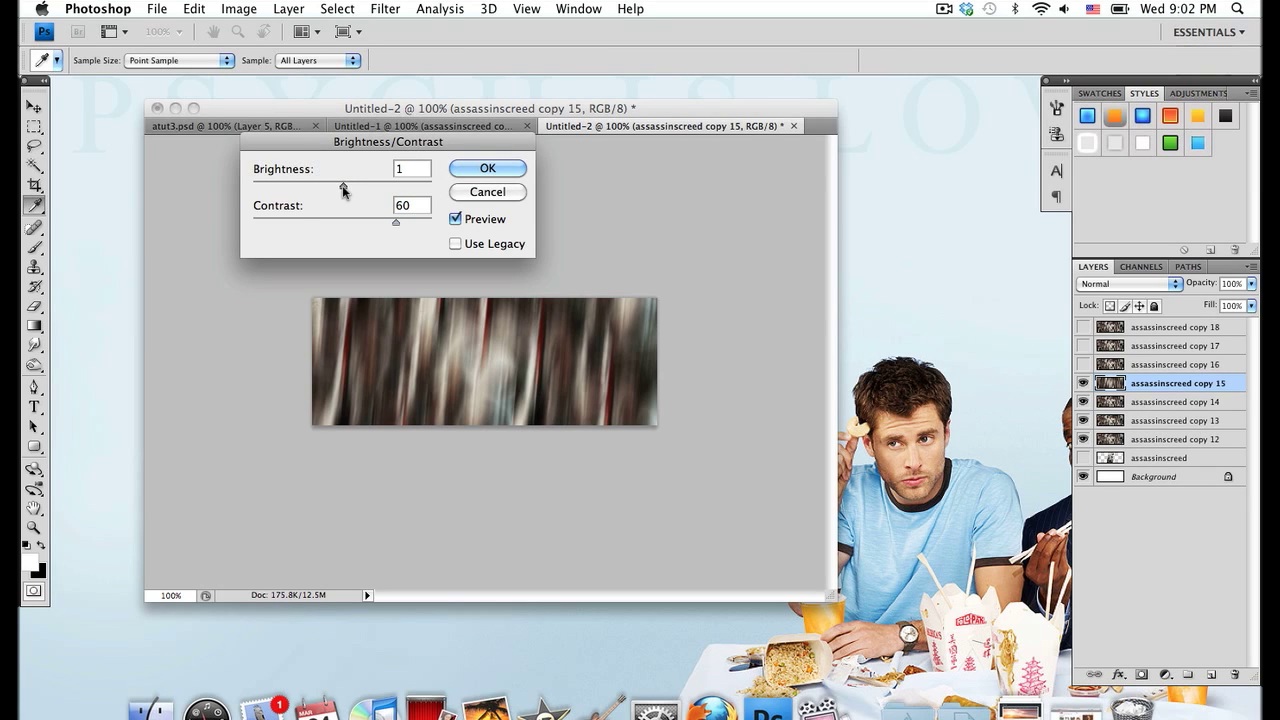
pyautogui.moveTo(342, 185); pyautogui.dragTo(354, 188)
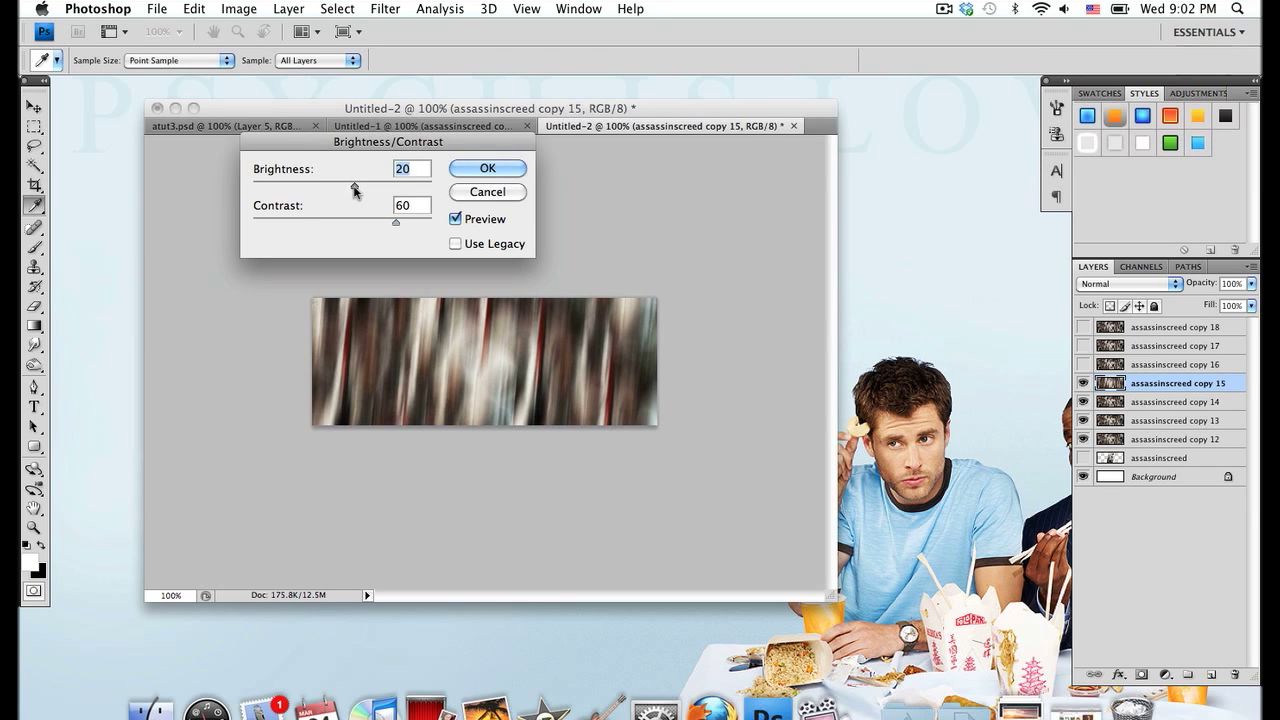
pyautogui.click(464, 169)
# Set copy 15 to Lighten blending and make copy 16 visible
pyautogui.click(1116, 281)
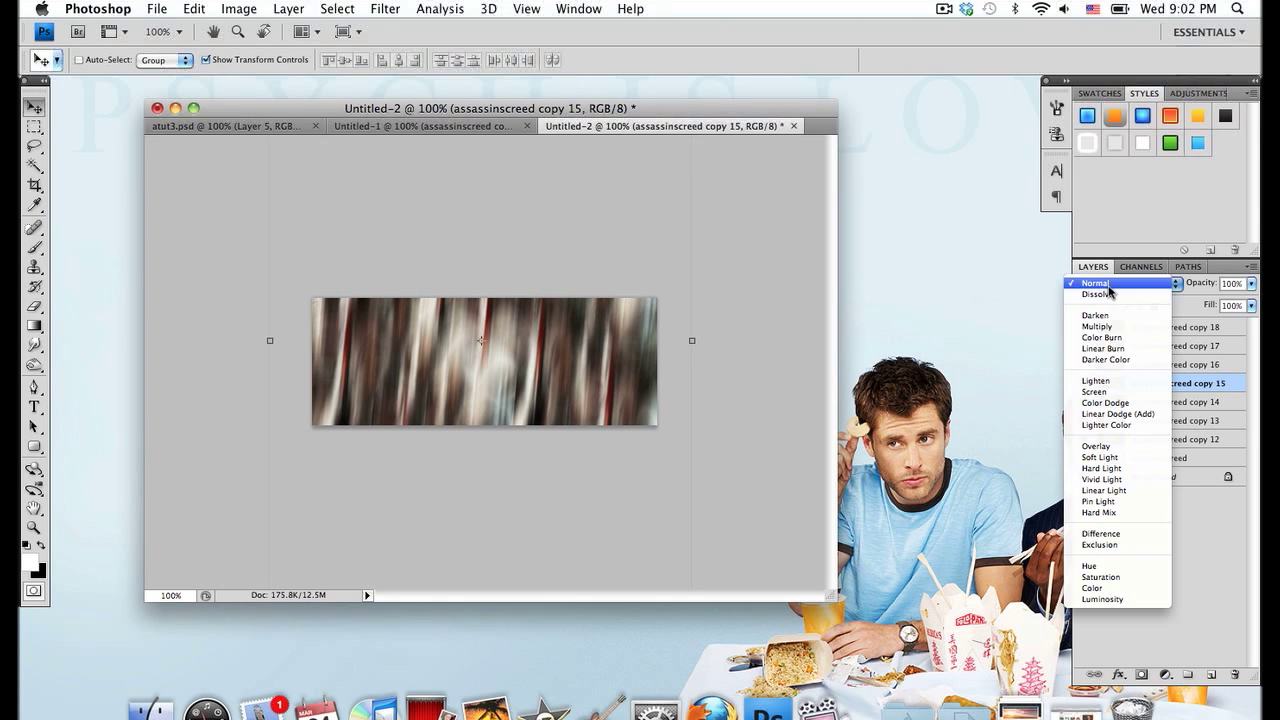
pyautogui.click(1110, 382)
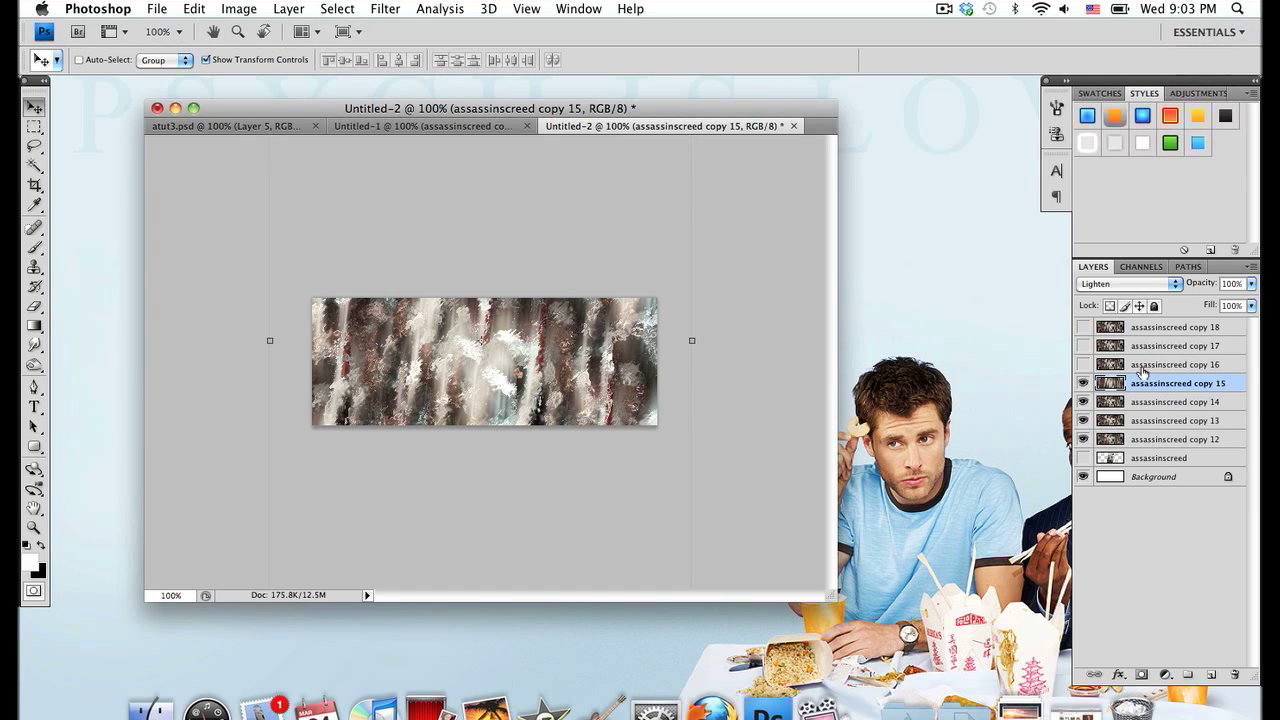
pyautogui.click(1143, 368)
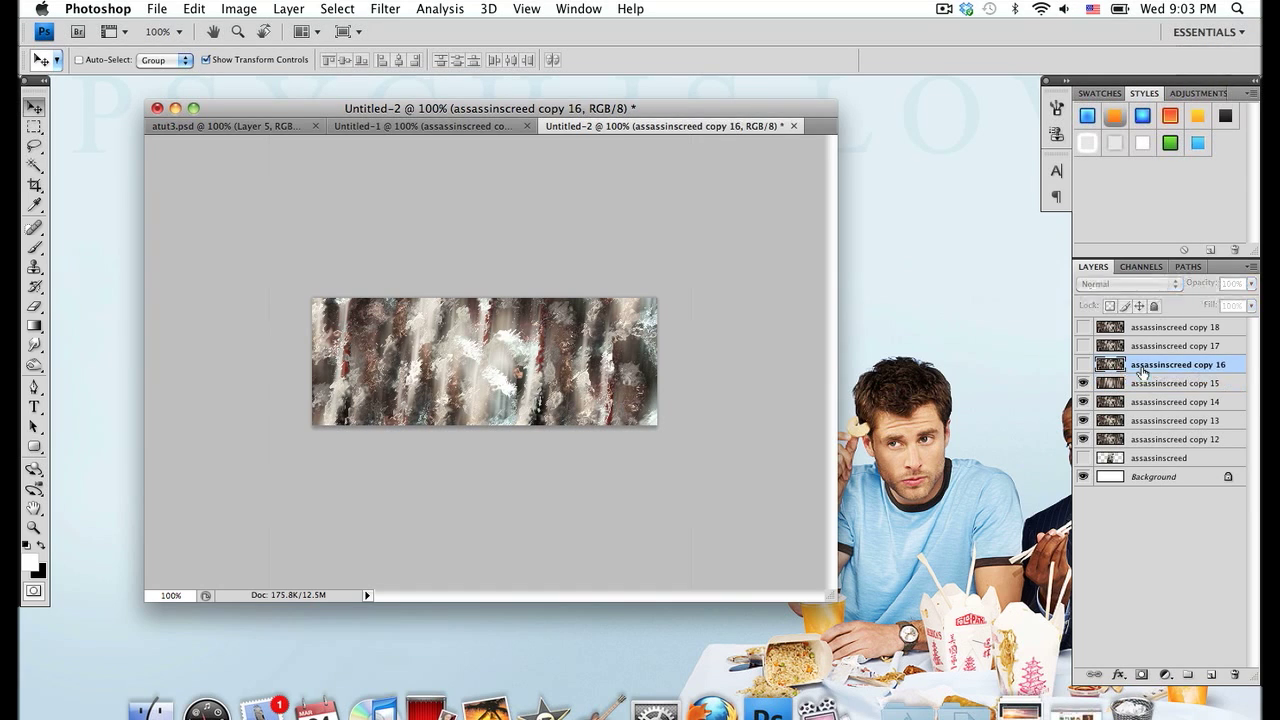
pyautogui.click(1084, 365)
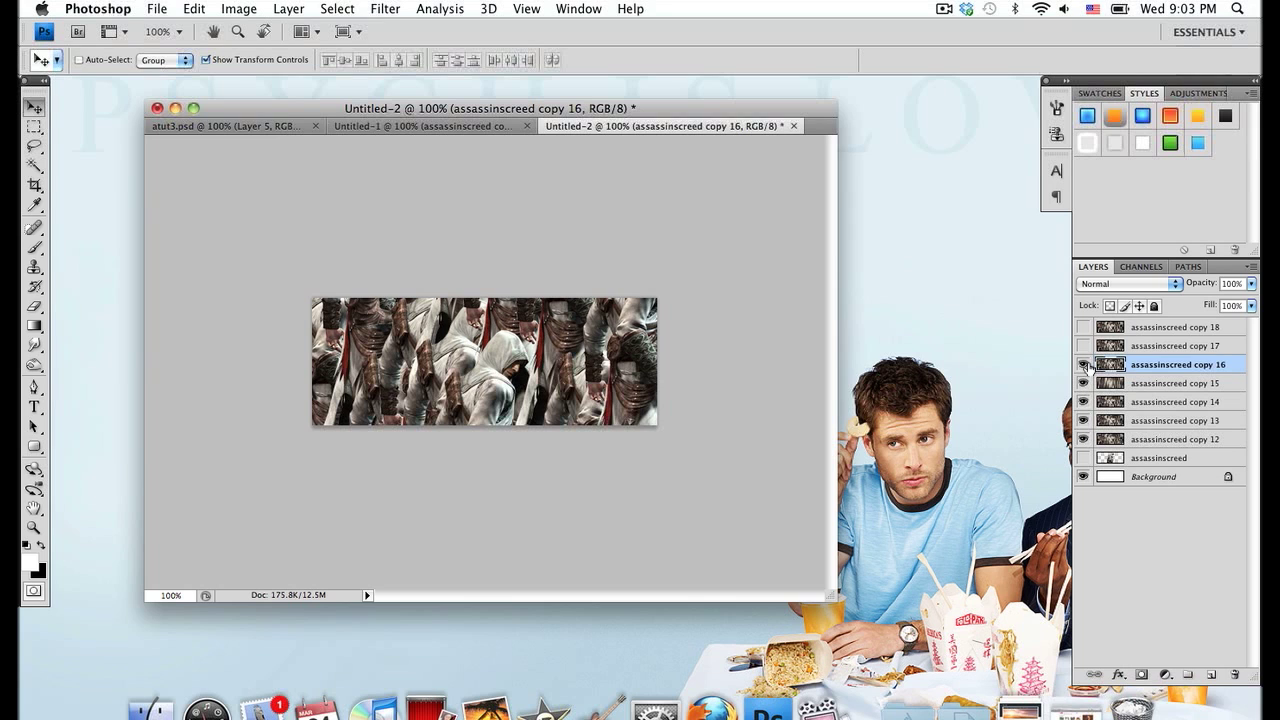
# Apply a Ripple distortion to copy 16 with amount 120% and medium size
pyautogui.click(383, 9)
pyautogui.moveTo(410, 189)
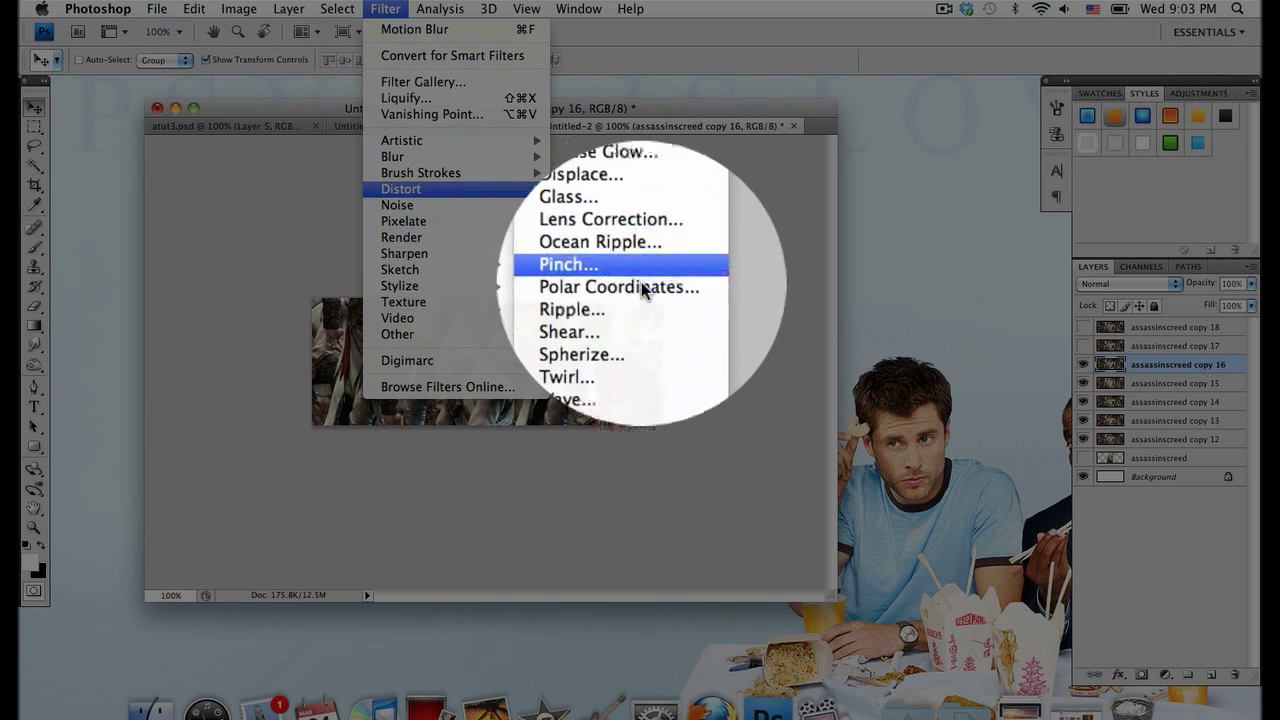
pyautogui.click(635, 301)
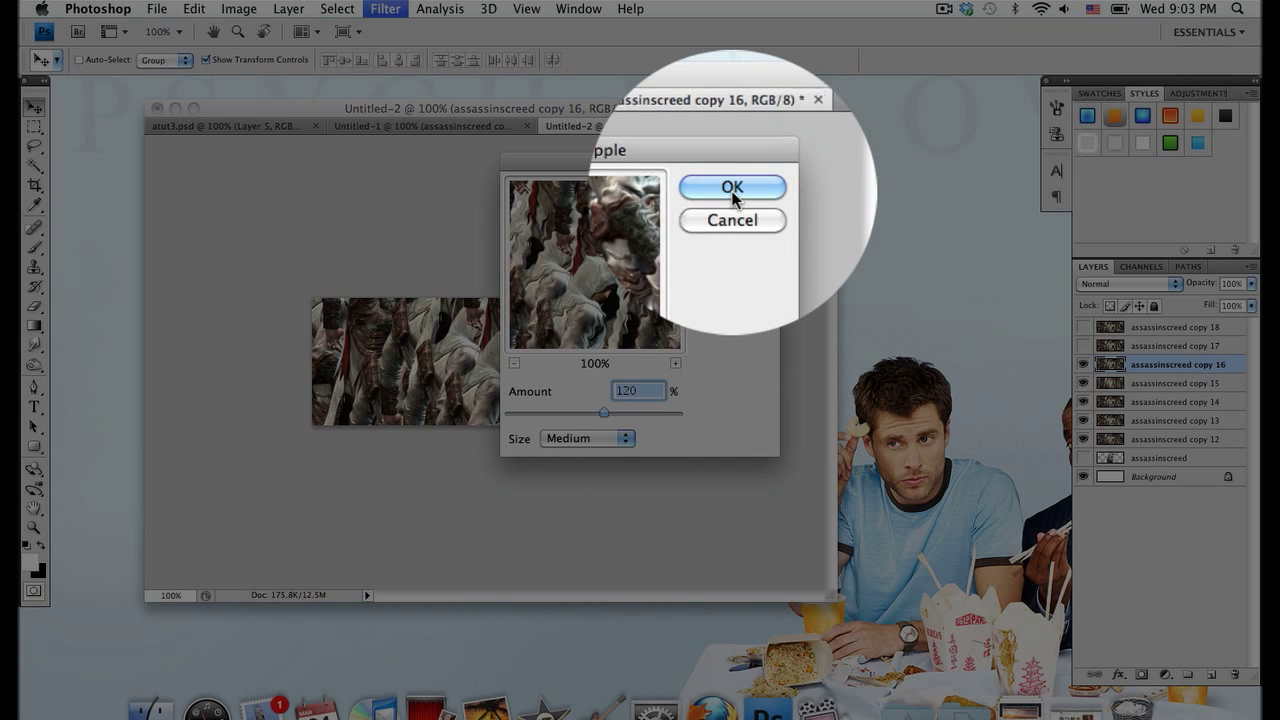
pyautogui.click(732, 190)
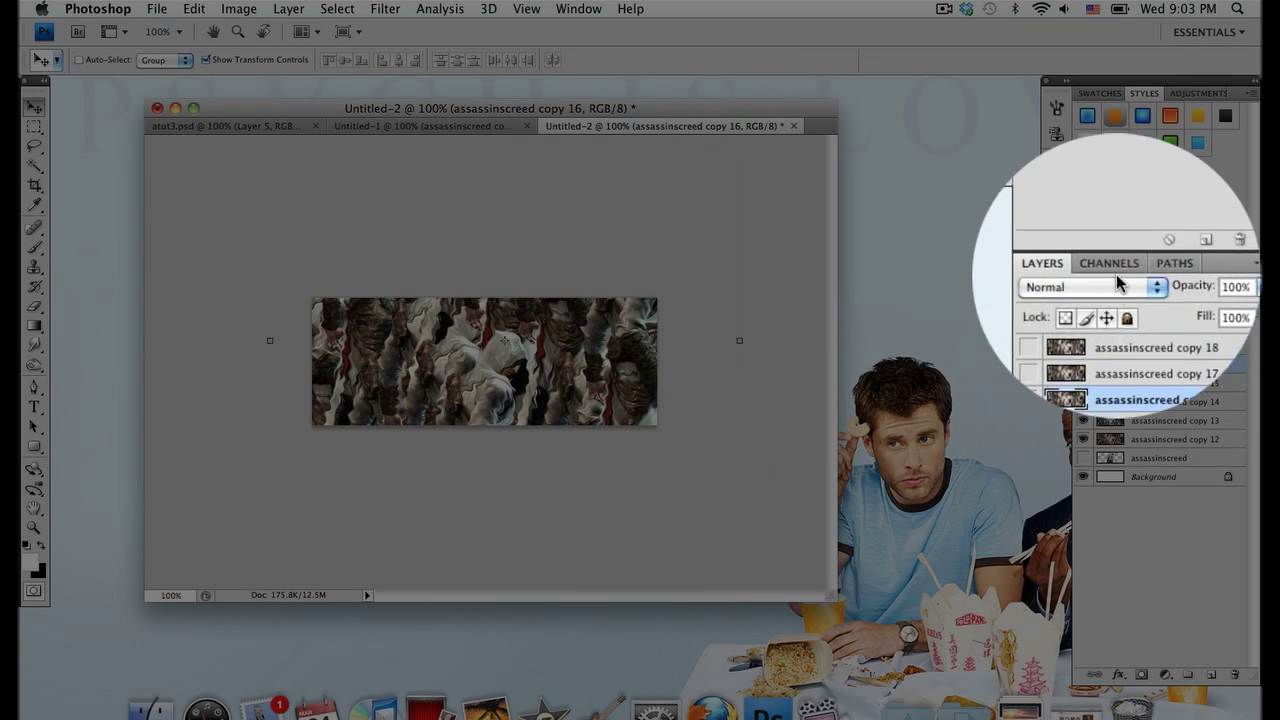
# Set copy 16 to Lighten blending and select copy 17
pyautogui.click(1116, 287)
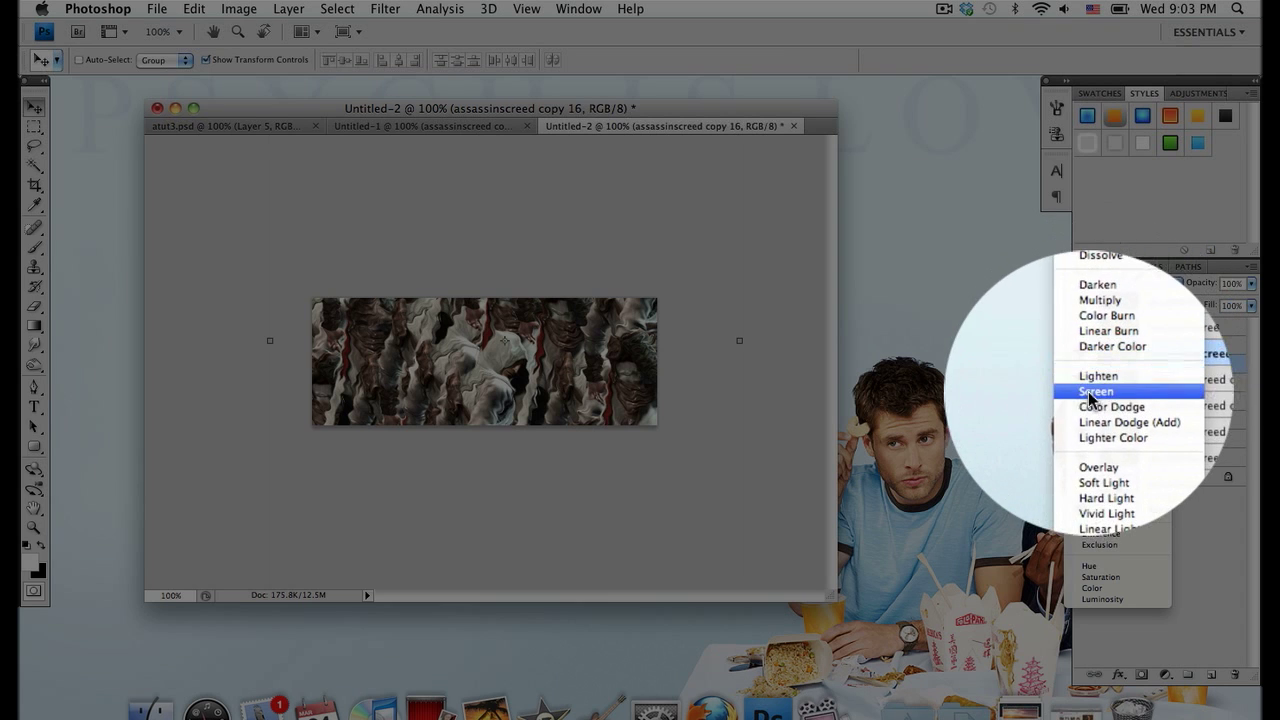
pyautogui.click(1091, 380)
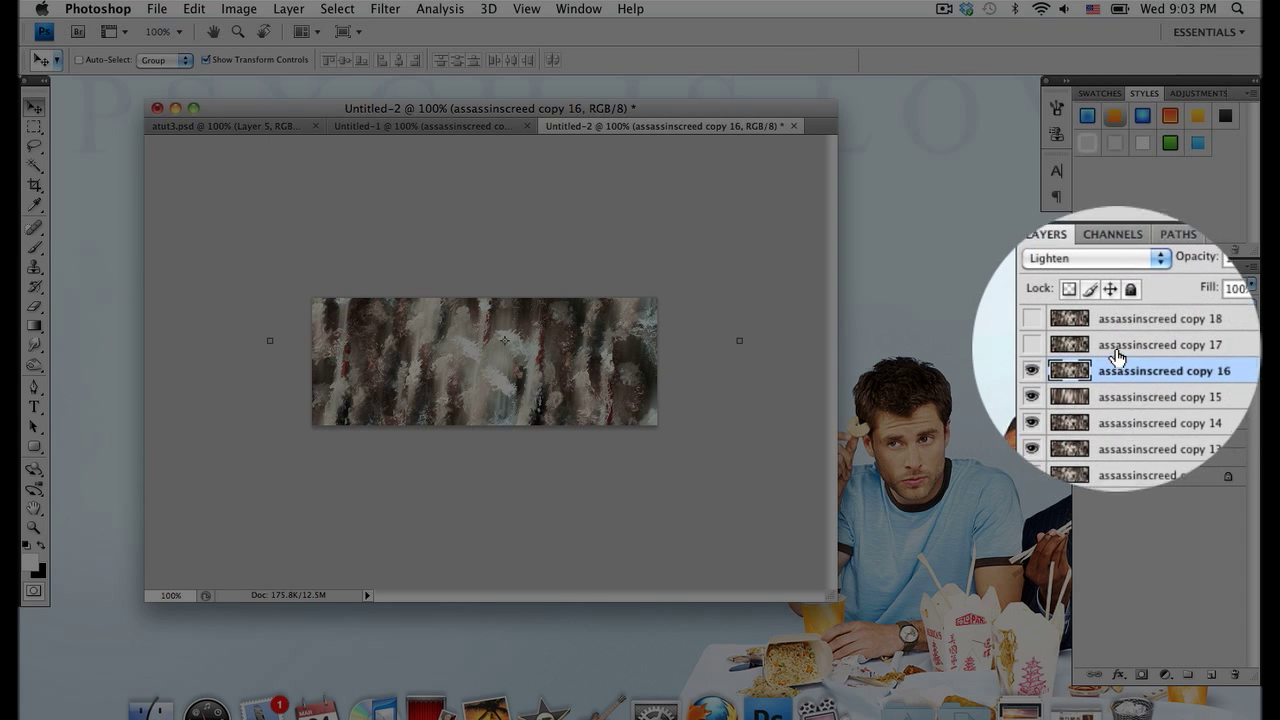
pyautogui.click(1117, 350)
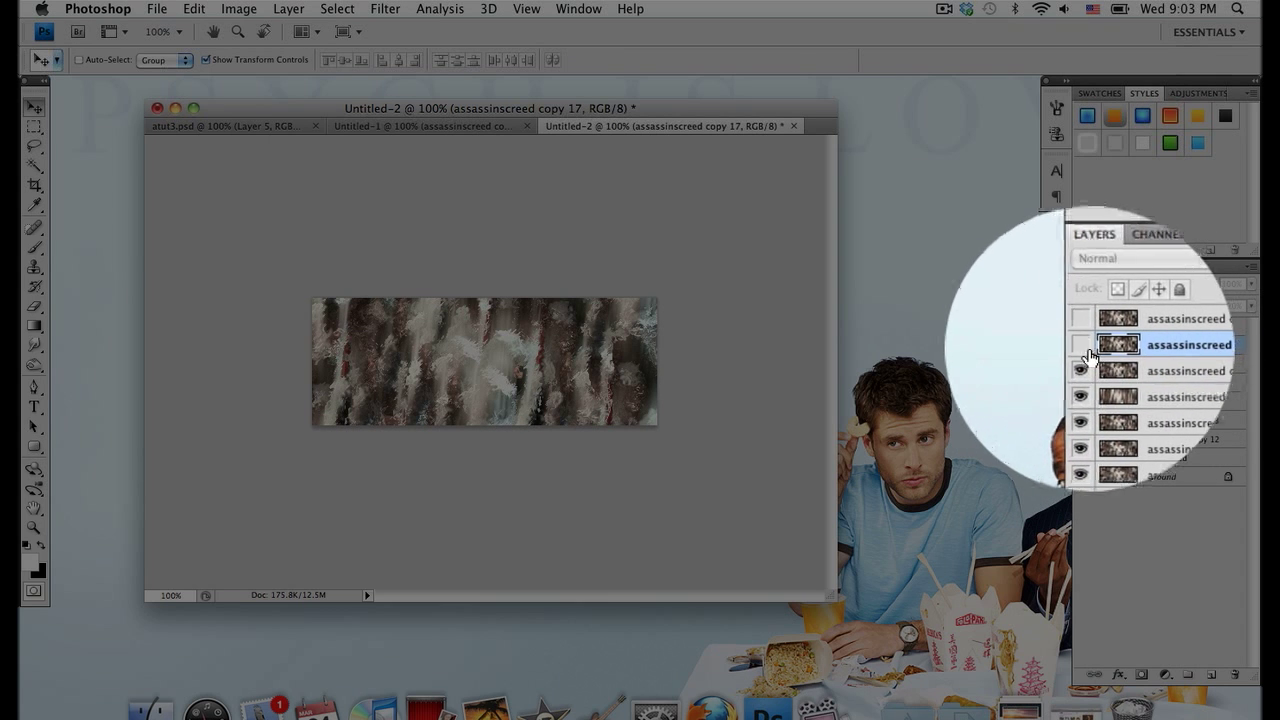
# Show copy 17 and apply a Wave distortion (2 generators, wavelength 10–120, amplitude 5–35)
pyautogui.click(1083, 345)
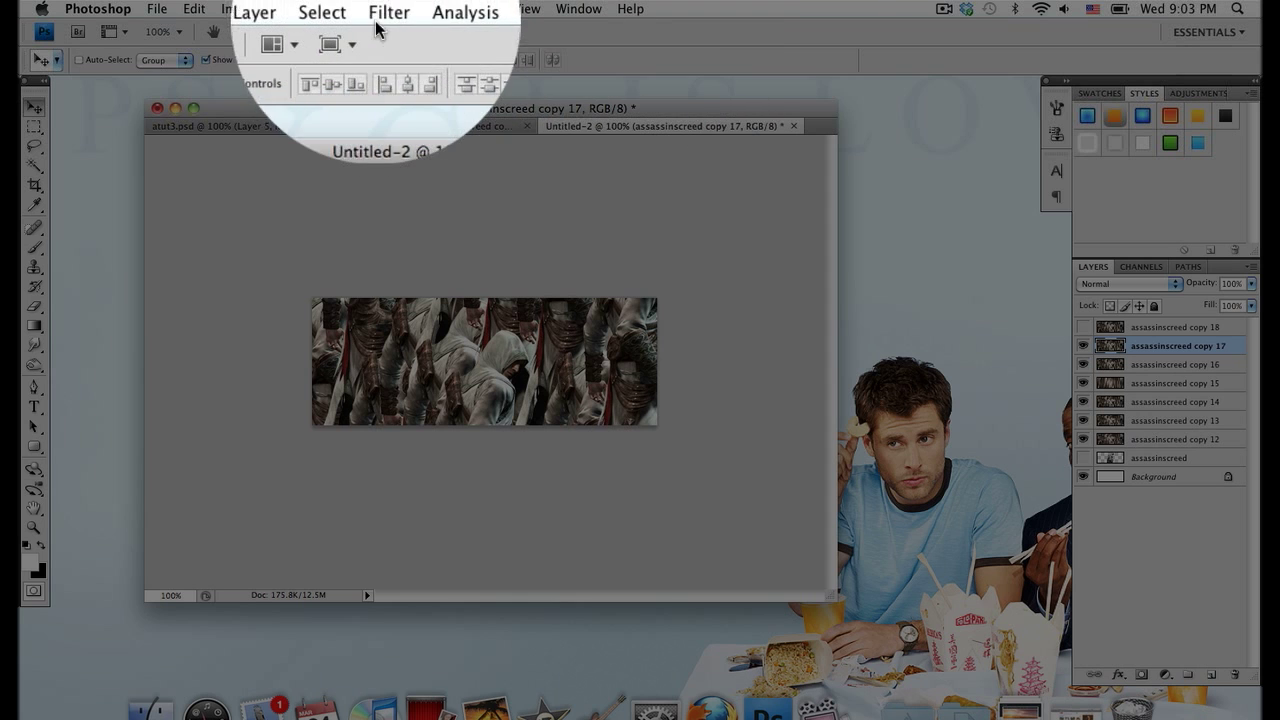
pyautogui.click(378, 12)
pyautogui.moveTo(400, 188)
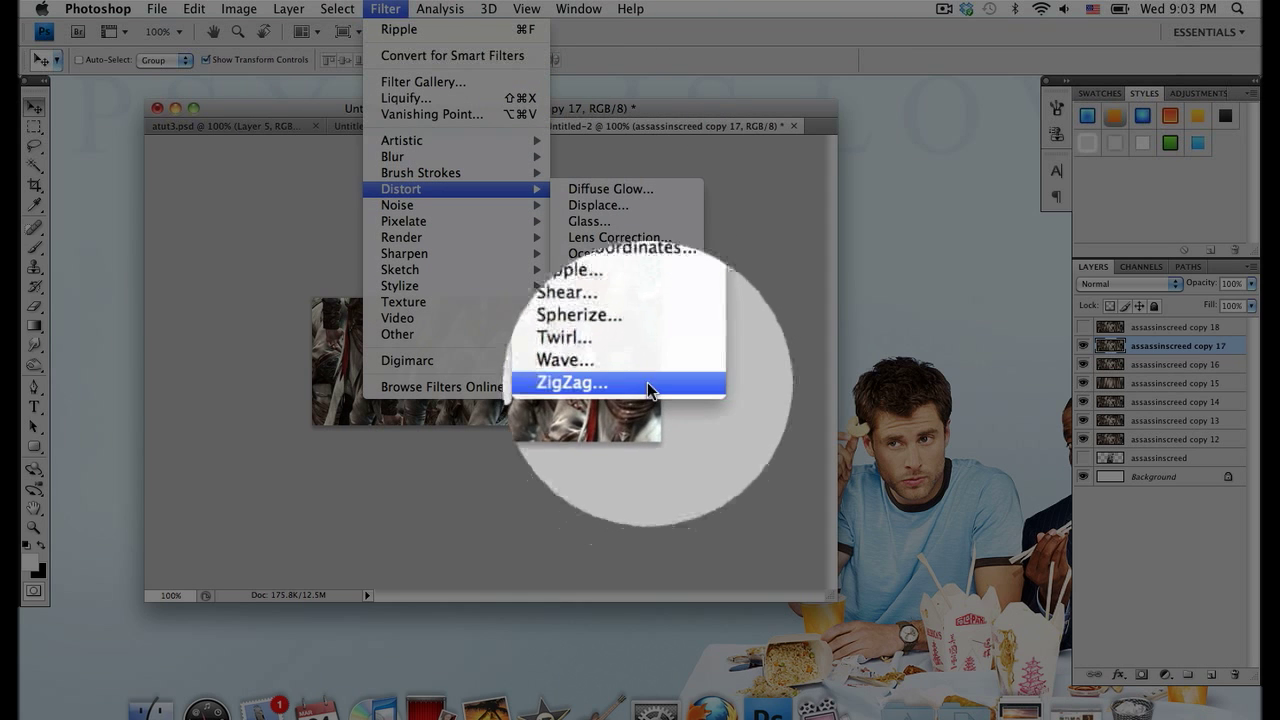
pyautogui.click(655, 373)
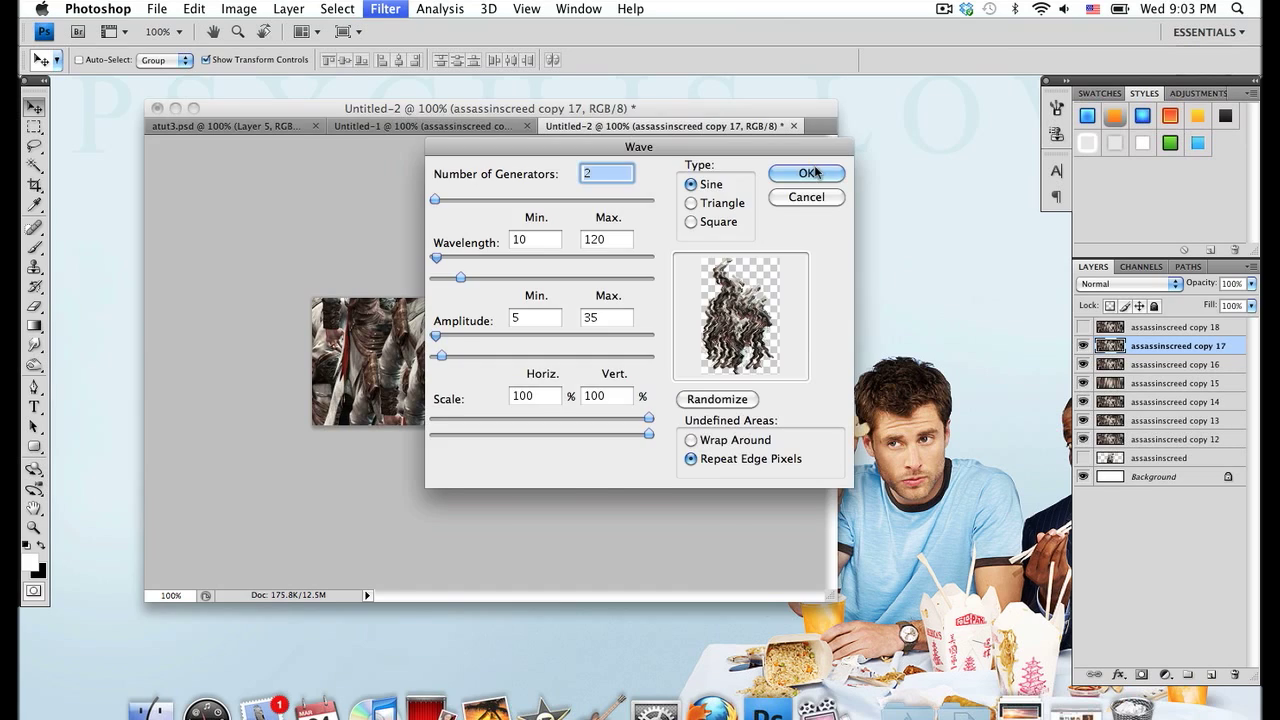
pyautogui.click(816, 170)
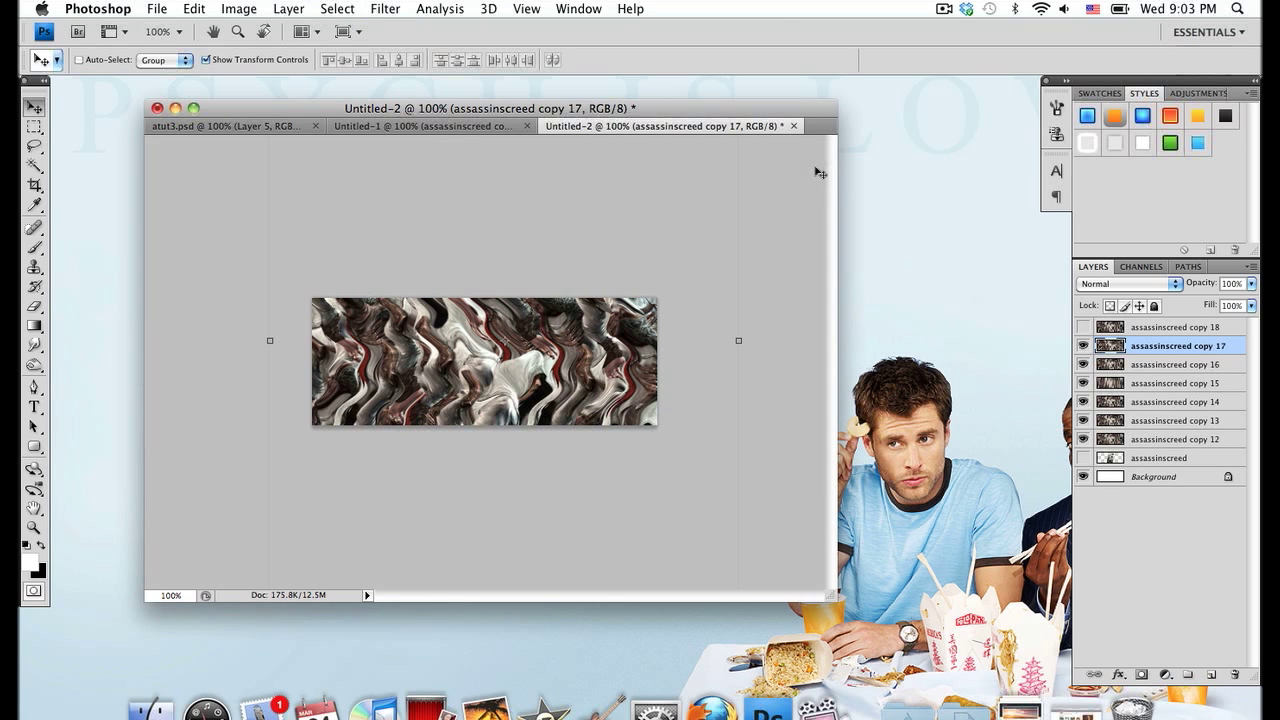
# Set copy 17 to Lighten blending and select copy 18
pyautogui.click(1122, 286)
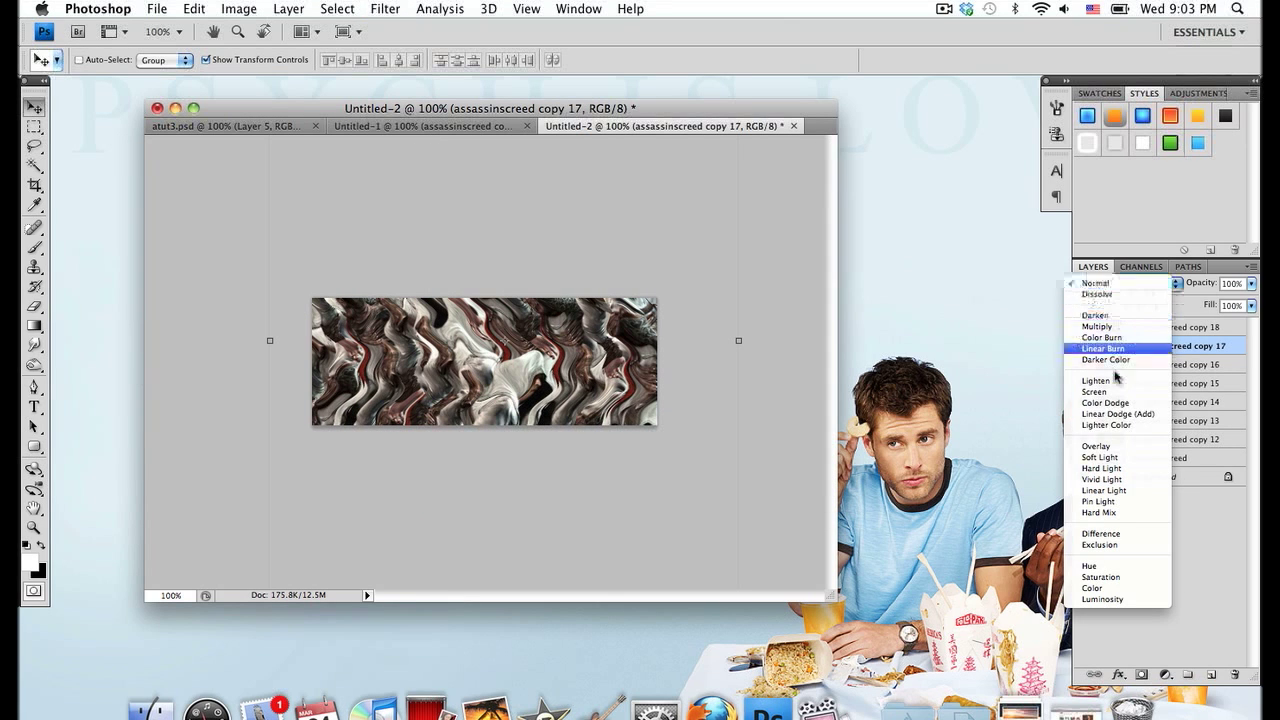
pyautogui.click(1125, 383)
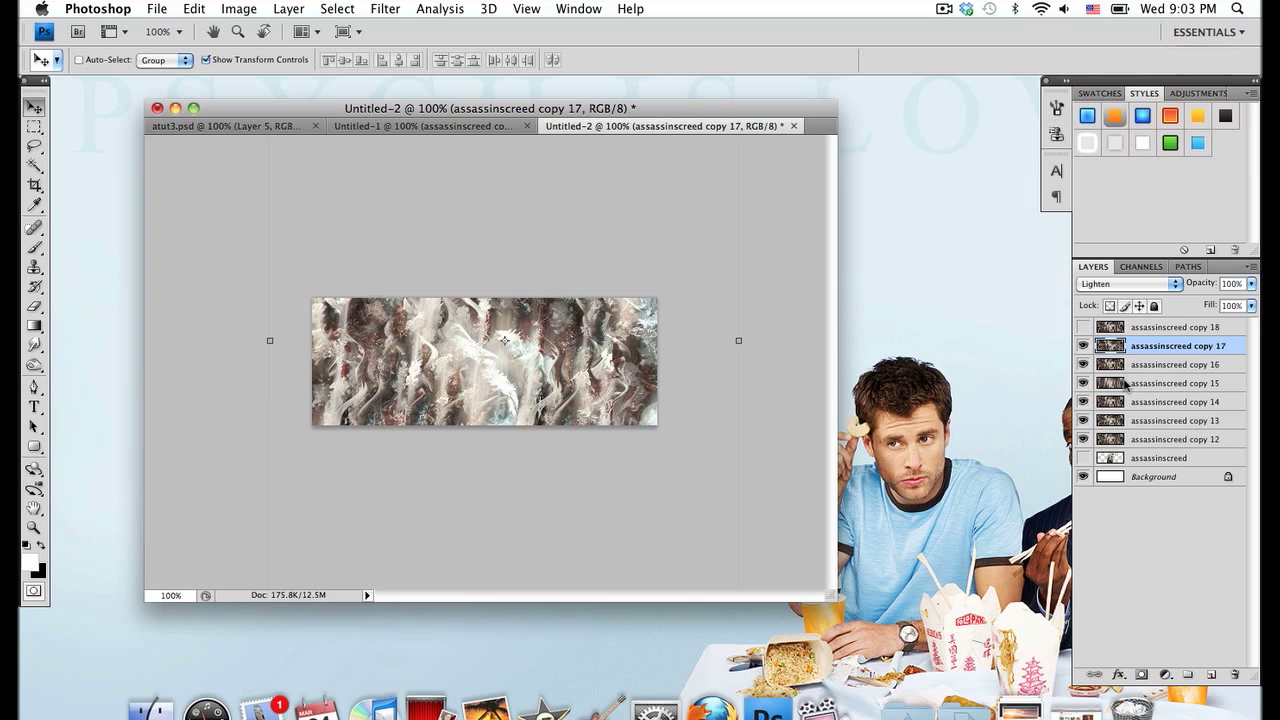
pyautogui.click(1176, 328)
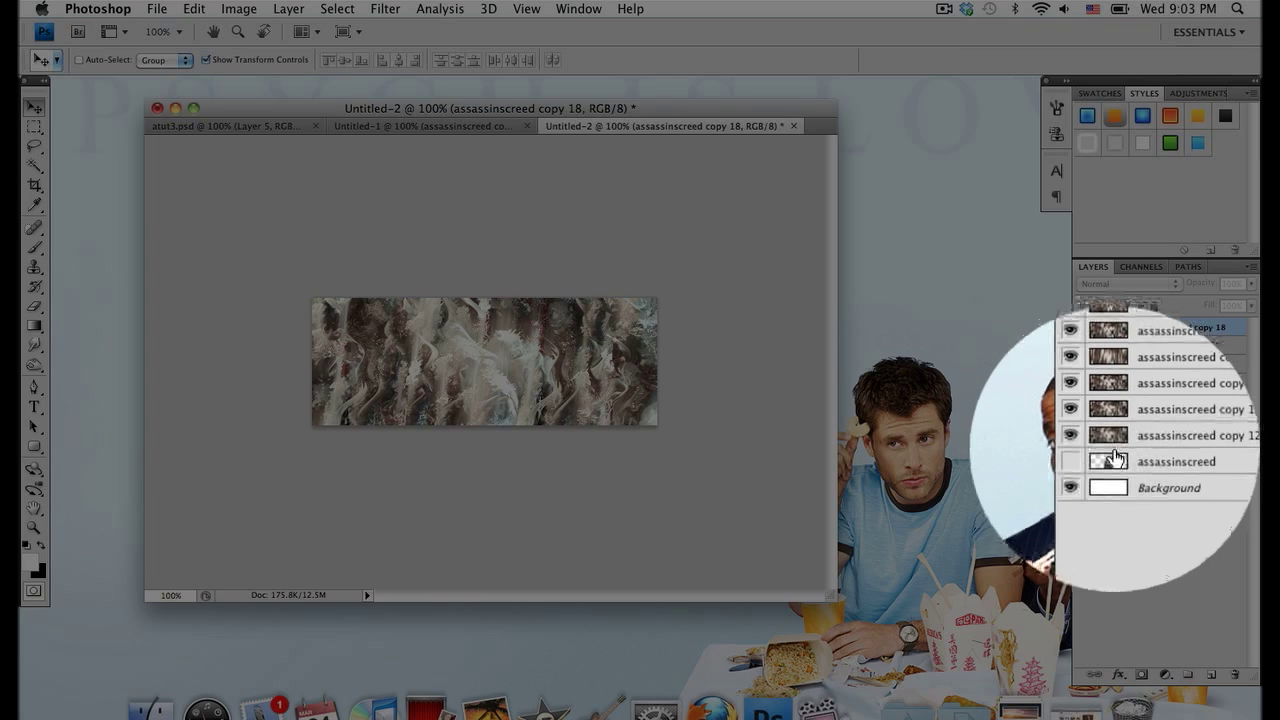
# Show the original assassinscreed layer and move it up to sit just below copy 18
pyautogui.click(1229, 460)
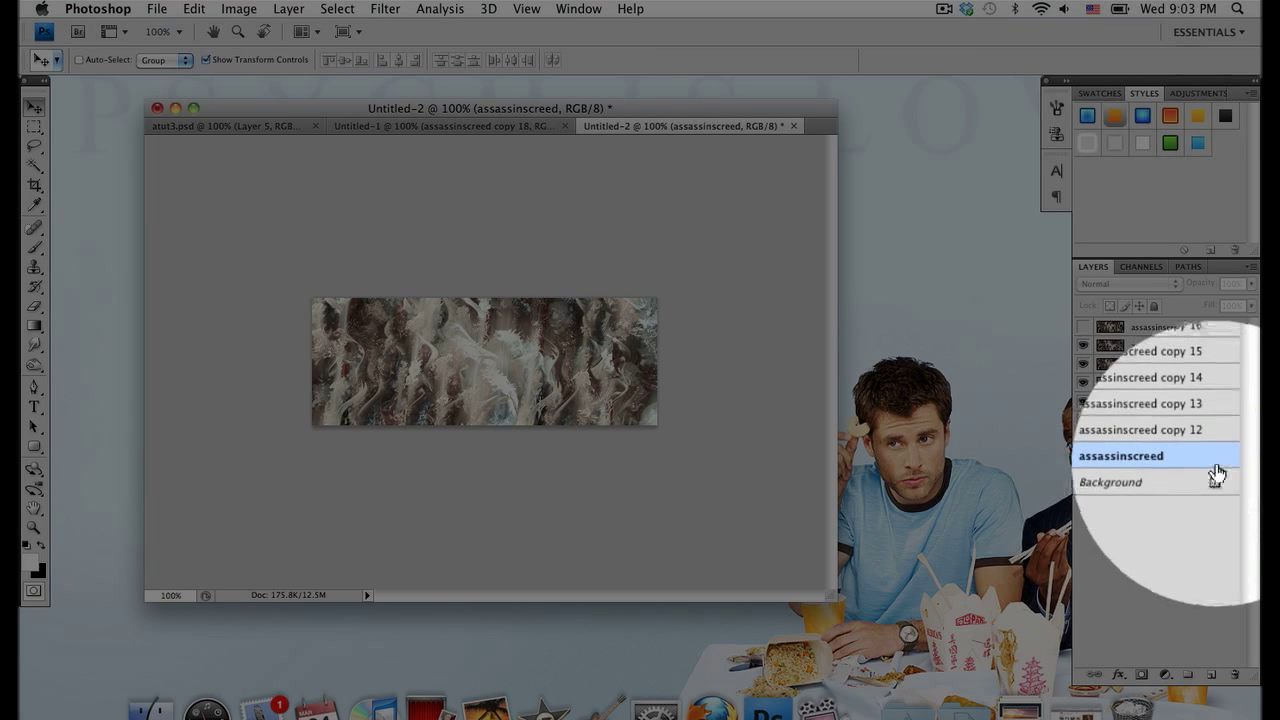
pyautogui.click(1082, 459)
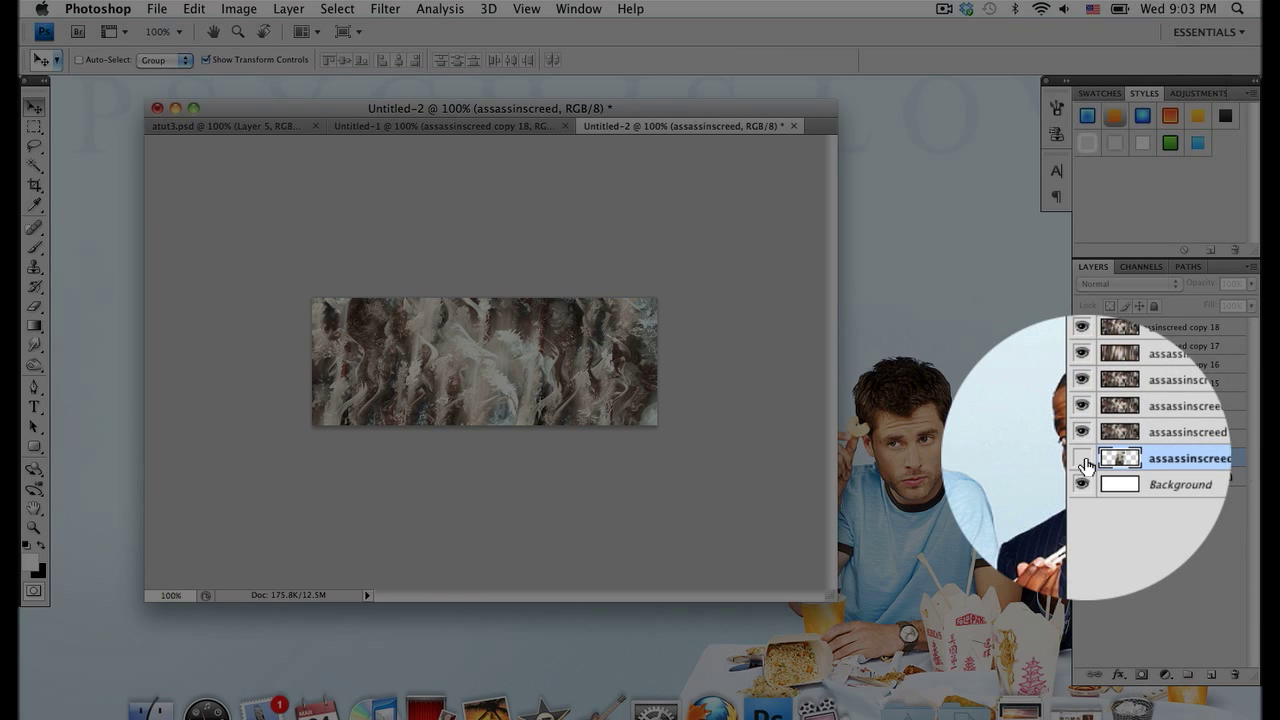
pyautogui.moveTo(1085, 465); pyautogui.dragTo(1116, 336)
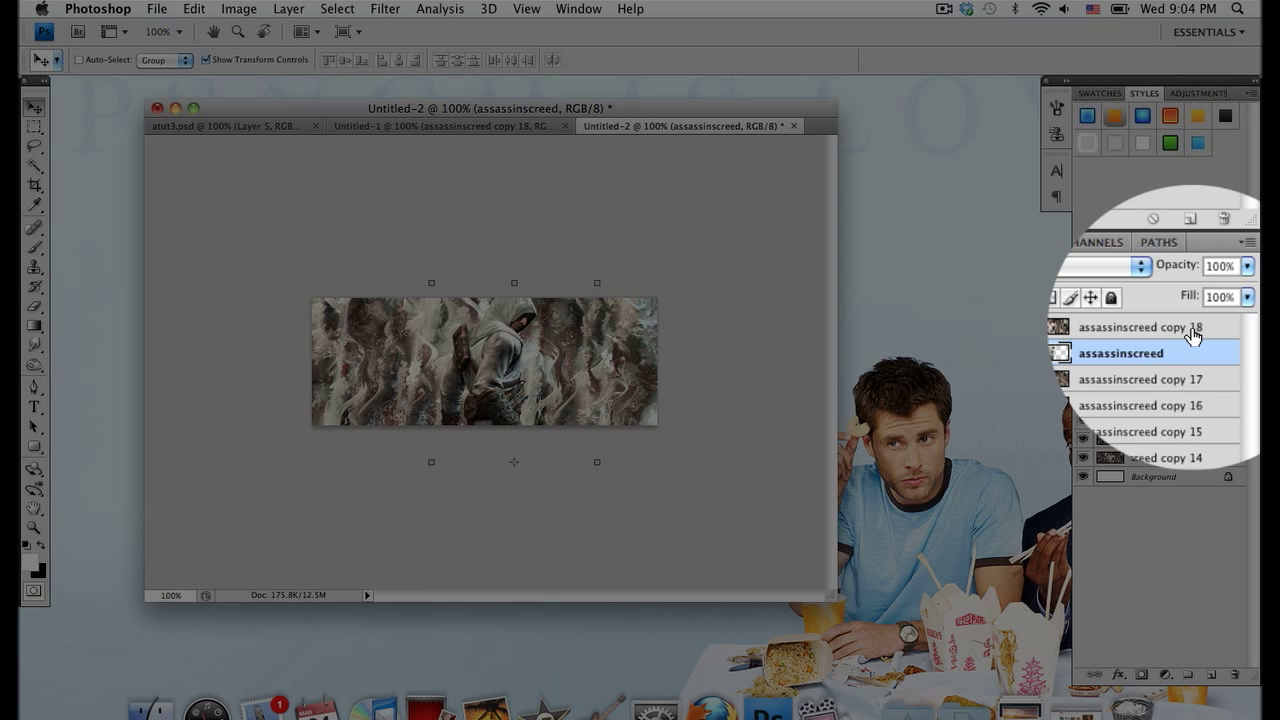
# Show copy 18 and apply Angled Strokes with direction balance 36, stroke length 10, sharpness 0
pyautogui.click(1113, 333)
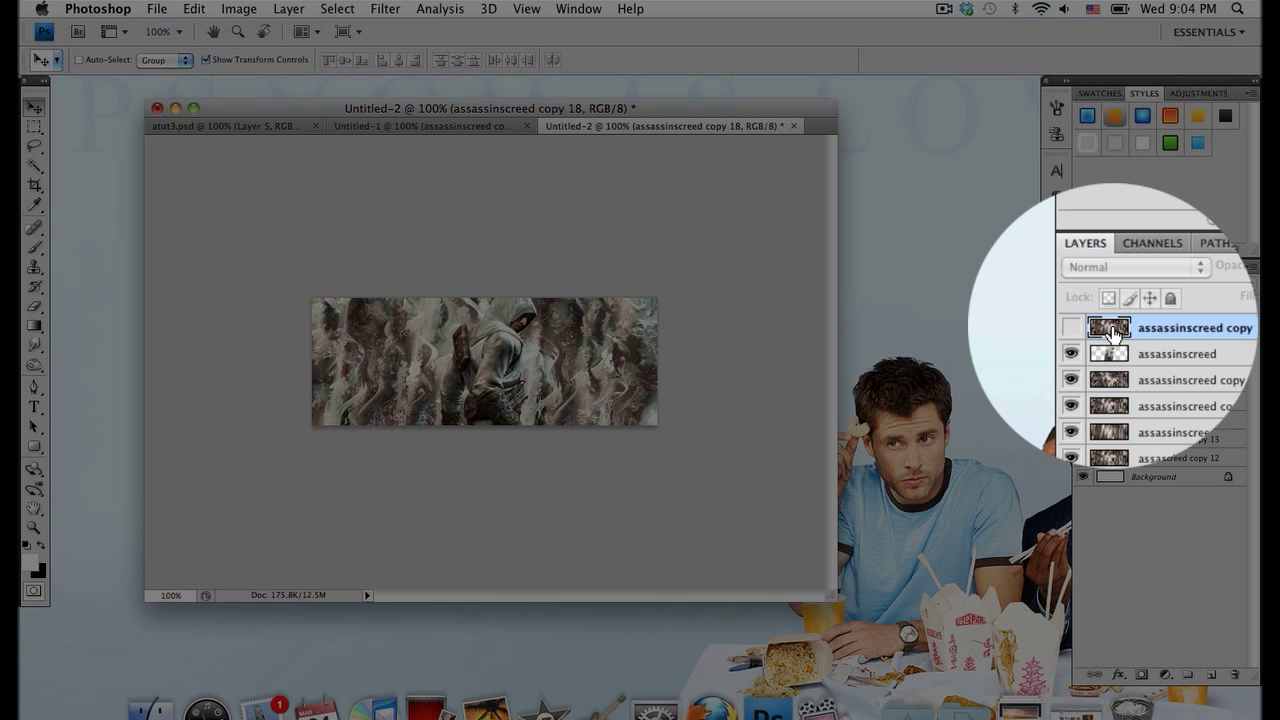
pyautogui.click(1072, 328)
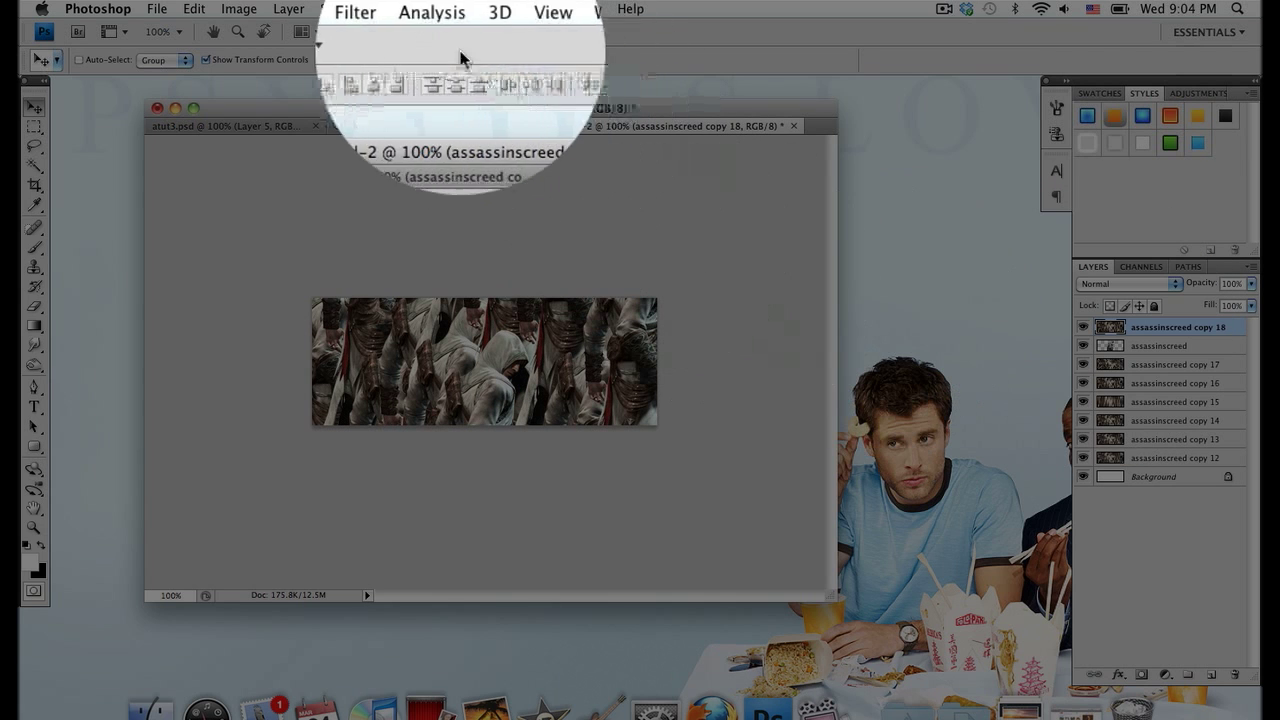
pyautogui.click(385, 9)
pyautogui.moveTo(401, 158)
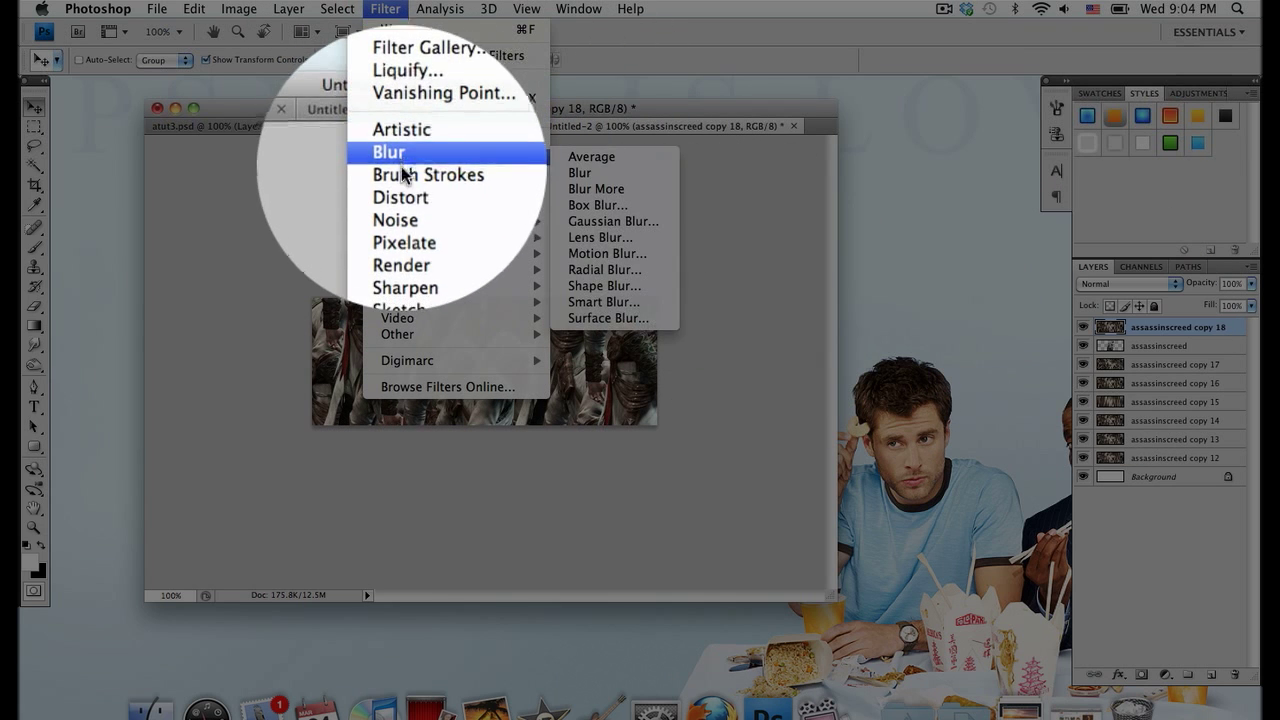
pyautogui.moveTo(508, 172)
pyautogui.click(594, 192)
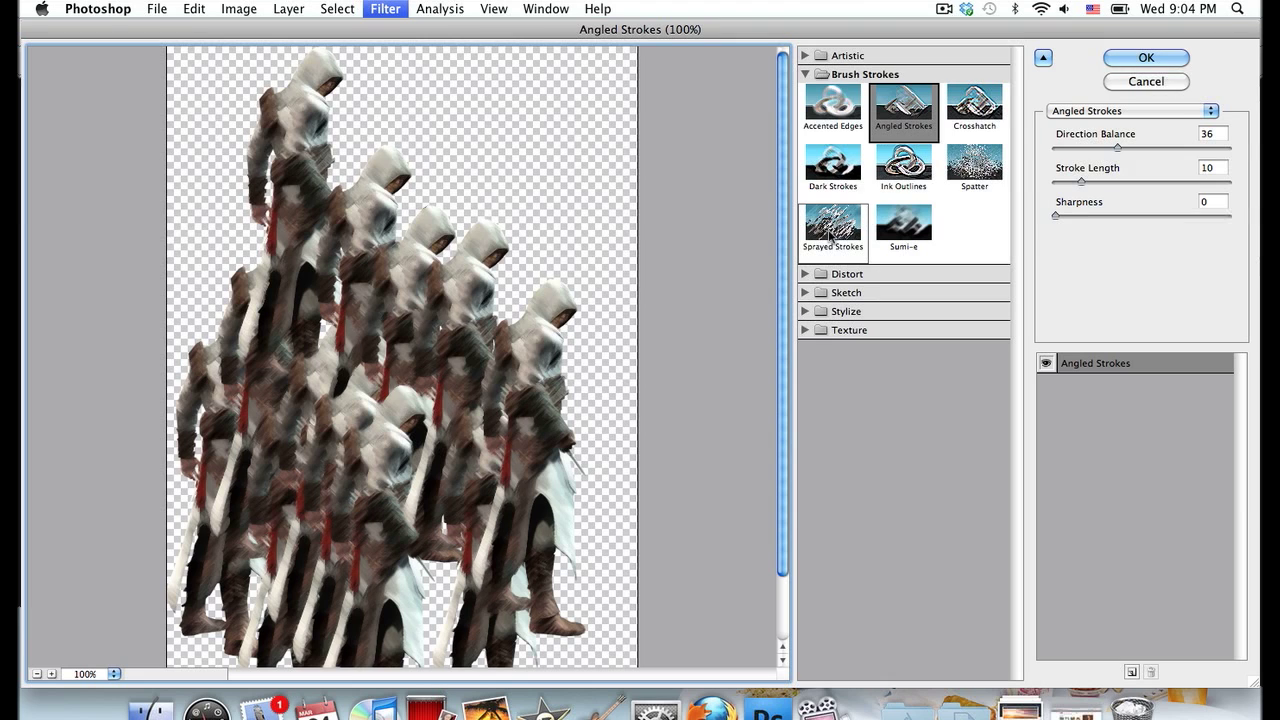
pyautogui.click(1130, 58)
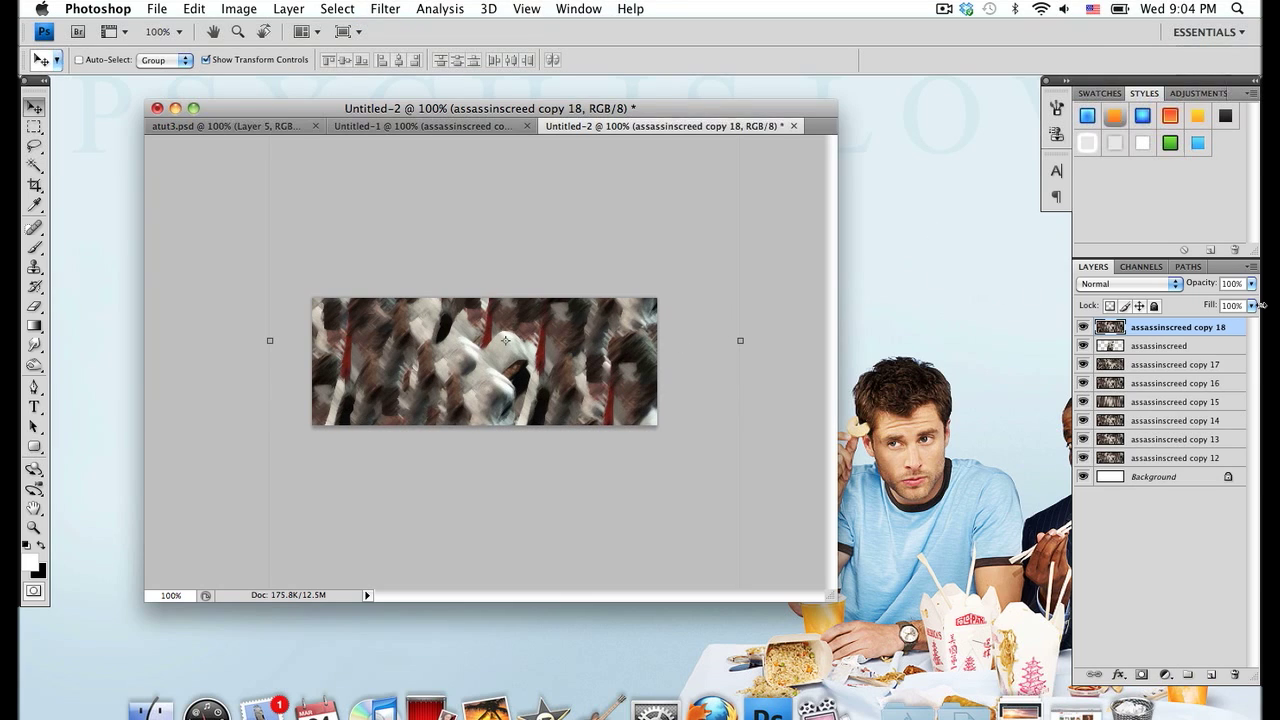
# Drop copy 18's opacity to 80%, then try a brush stroke and undo it
pyautogui.moveTo(1199, 290); pyautogui.dragTo(1177, 290)
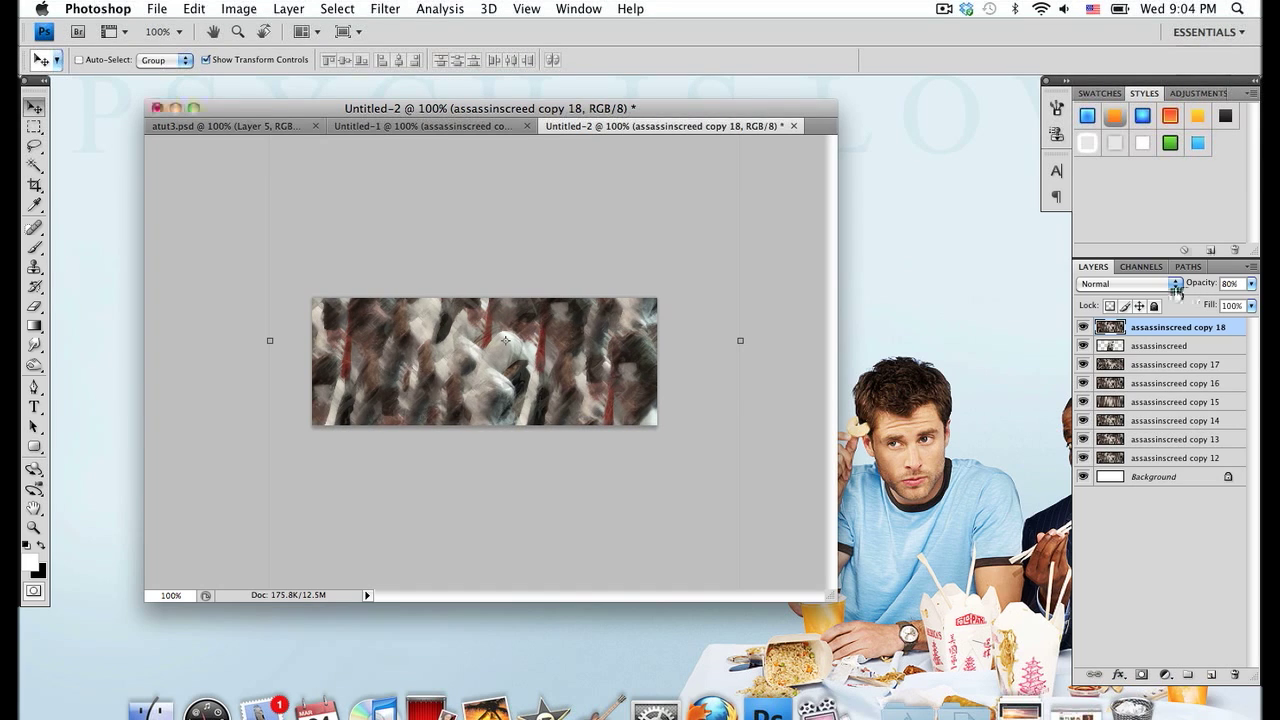
pyautogui.click(34, 247)
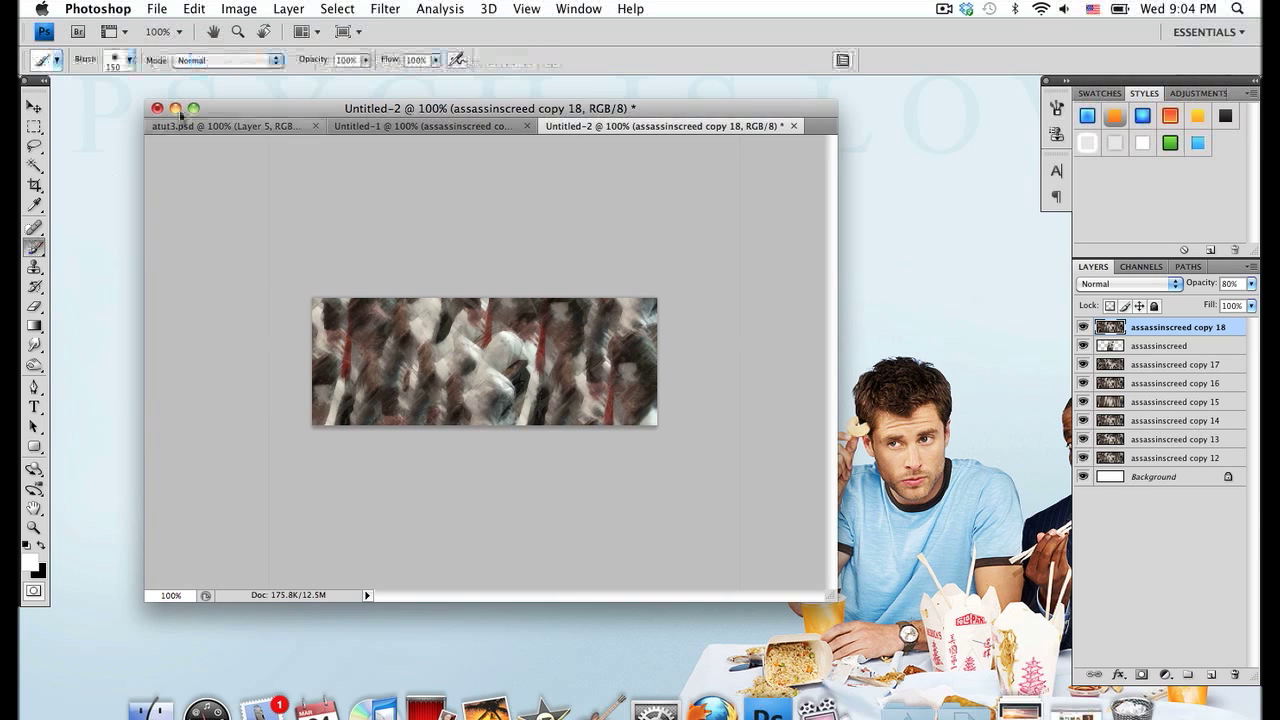
pyautogui.press('[')
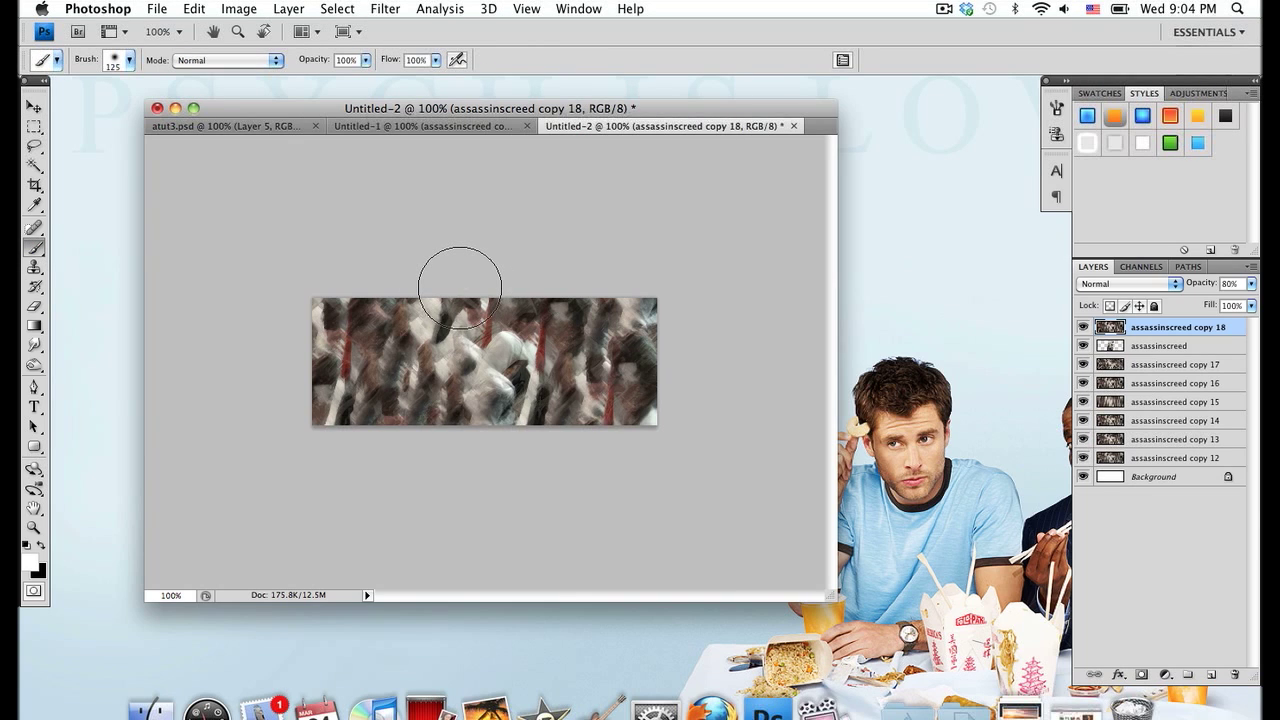
pyautogui.moveTo(563, 277)
pyautogui.mouseDown()
pyautogui.moveTo(531, 292)
pyautogui.moveTo(489, 322)
pyautogui.moveTo(505, 328)
pyautogui.moveTo(457, 349)
pyautogui.mouseUp()
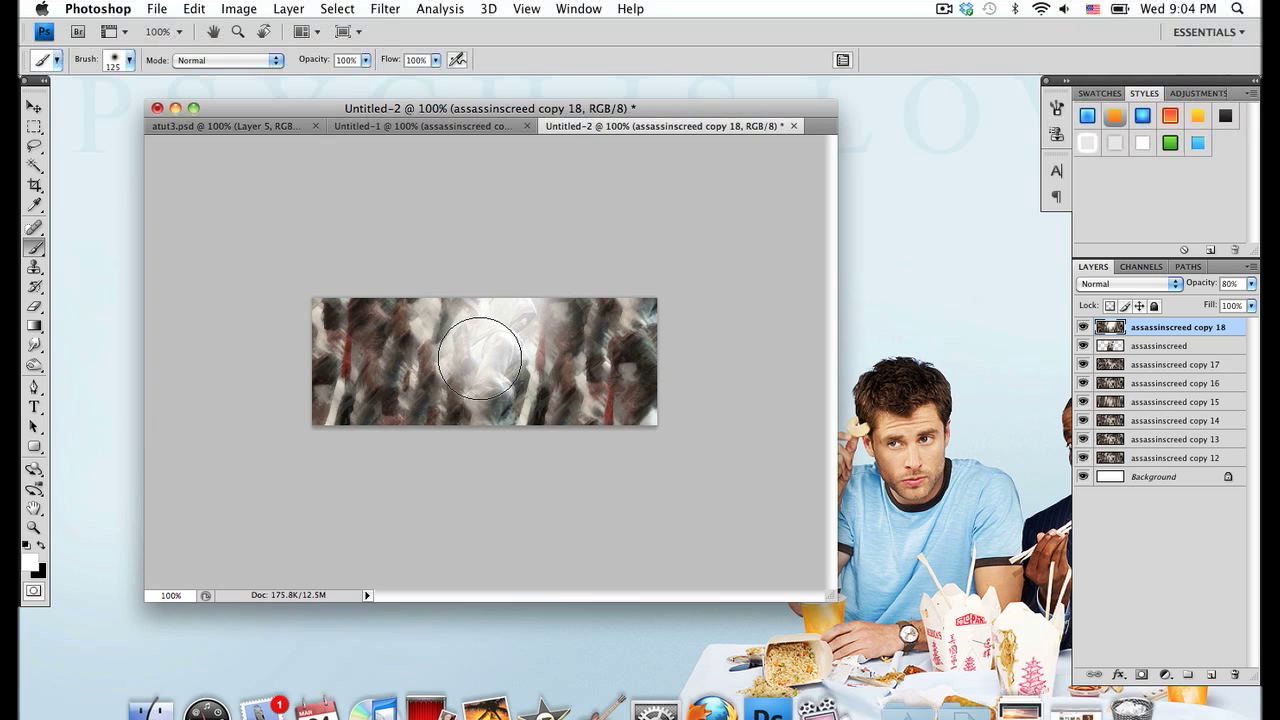
pyautogui.press('super+z')
# Switch to the Eraser with a 65 px soft round brush tip
pyautogui.click(35, 306)
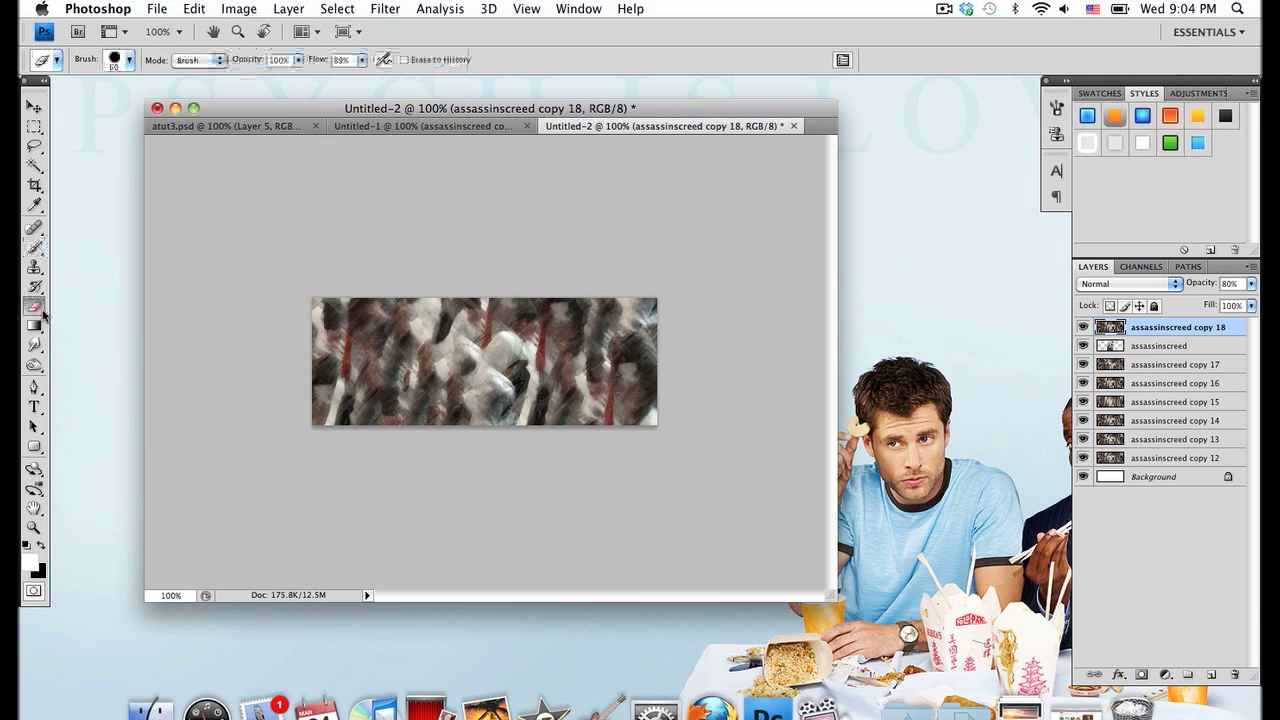
pyautogui.click(130, 62)
pyautogui.scroll(-5, 150, 262)
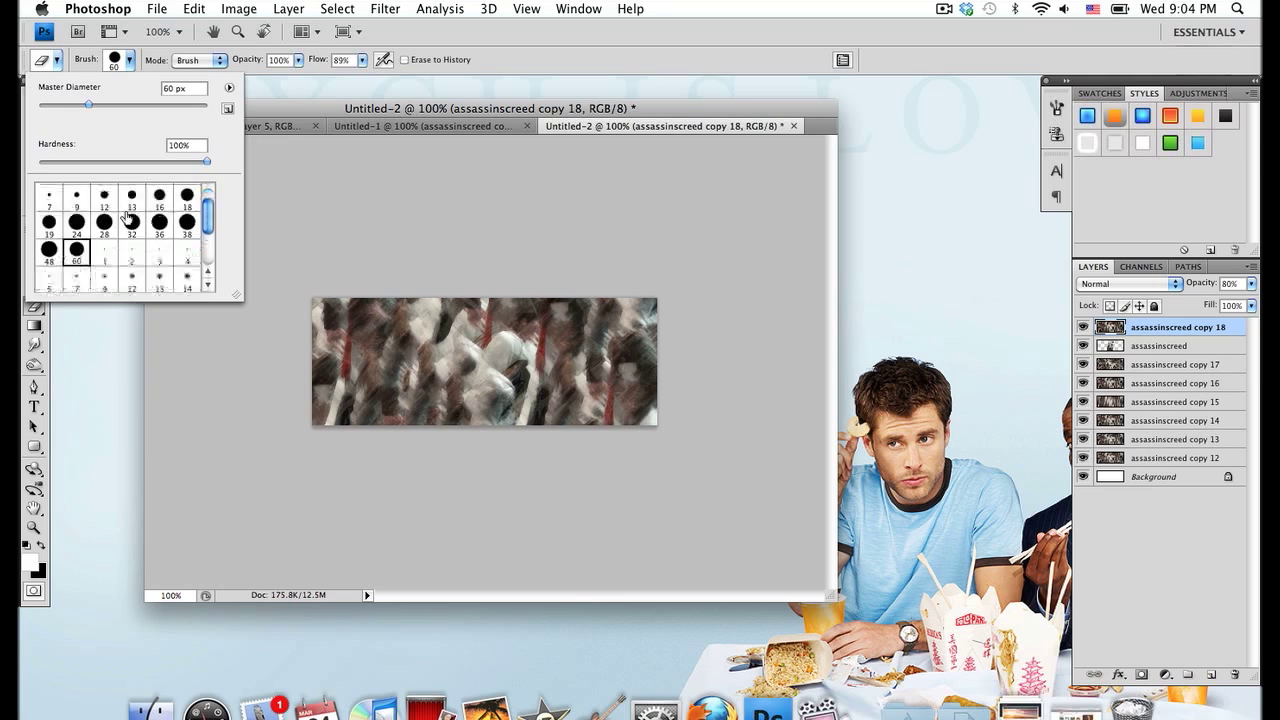
pyautogui.click(156, 264)
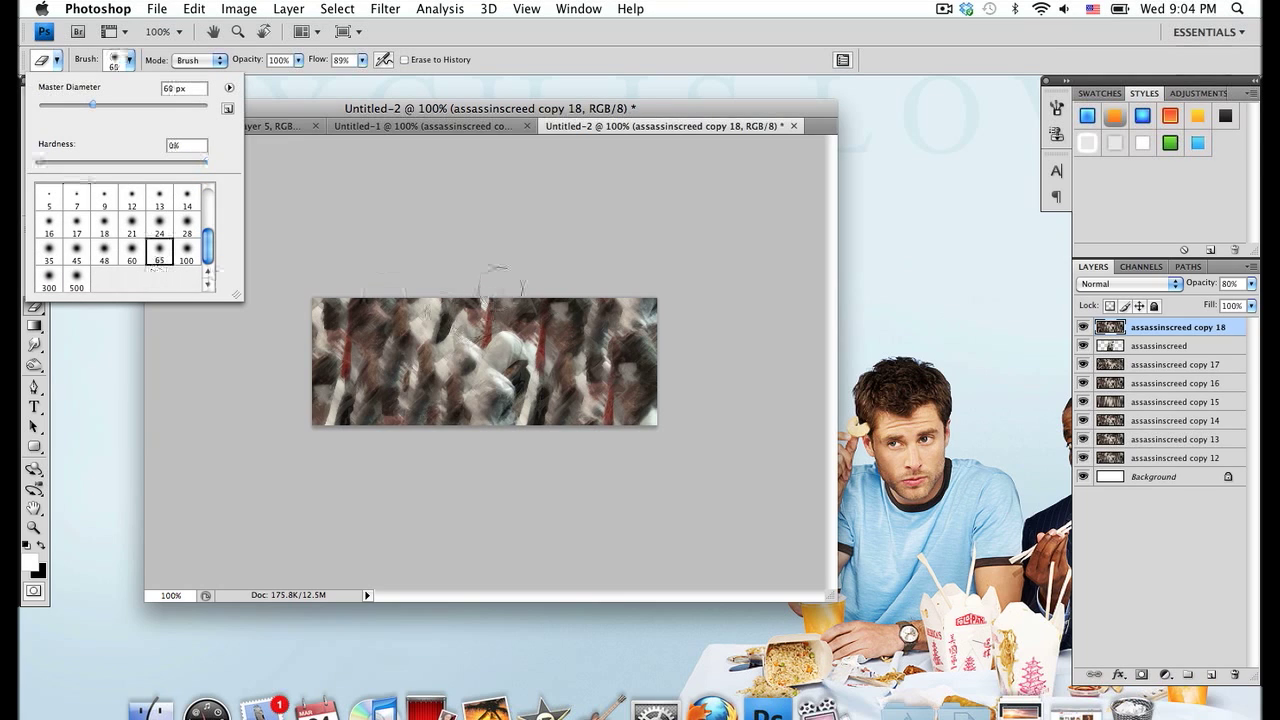
pyautogui.click(502, 290)
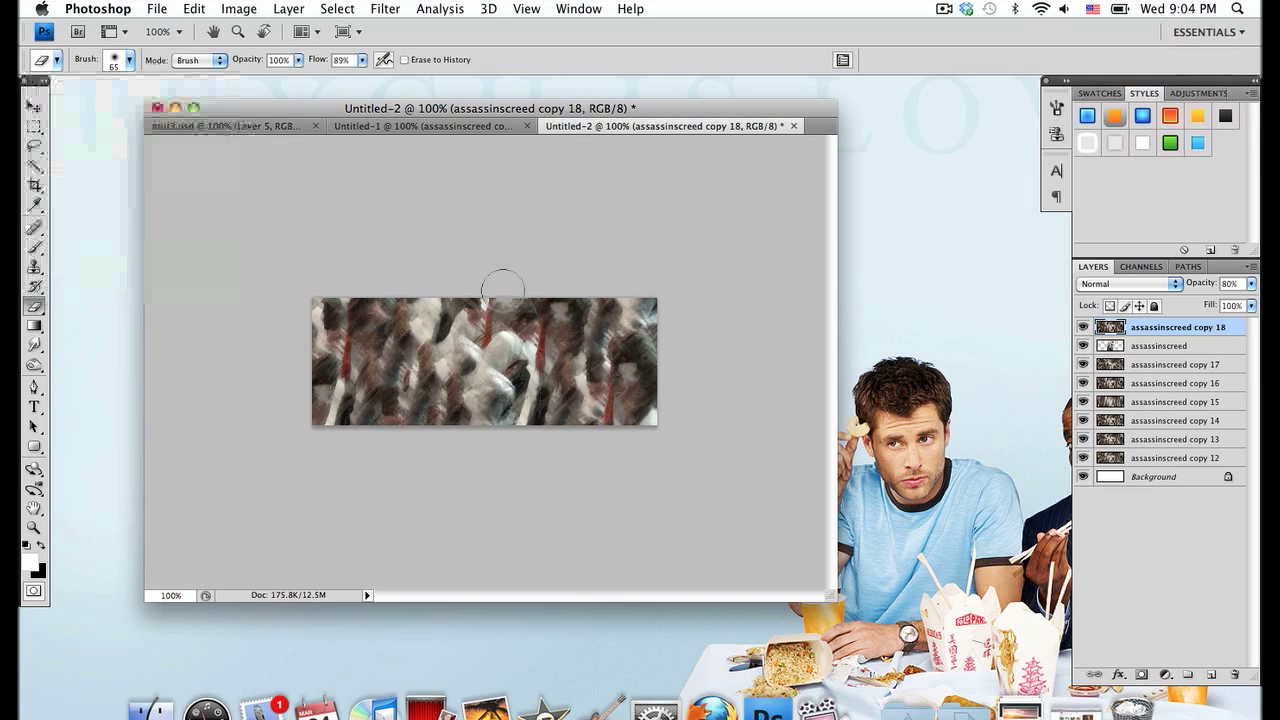
# Erase copy 18 over the centre to reveal the hooded assassin, eraser opacity 85%
pyautogui.press(']')
pyautogui.press(']')
pyautogui.press(']')
pyautogui.moveTo(571, 288)
pyautogui.mouseDown()
pyautogui.moveTo(521, 301)
pyautogui.moveTo(534, 302)
pyautogui.moveTo(457, 345)
pyautogui.moveTo(471, 350)
pyautogui.moveTo(461, 375)
pyautogui.moveTo(480, 422)
pyautogui.moveTo(508, 396)
pyautogui.mouseUp()
pyautogui.press('super+z')
pyautogui.press('[')
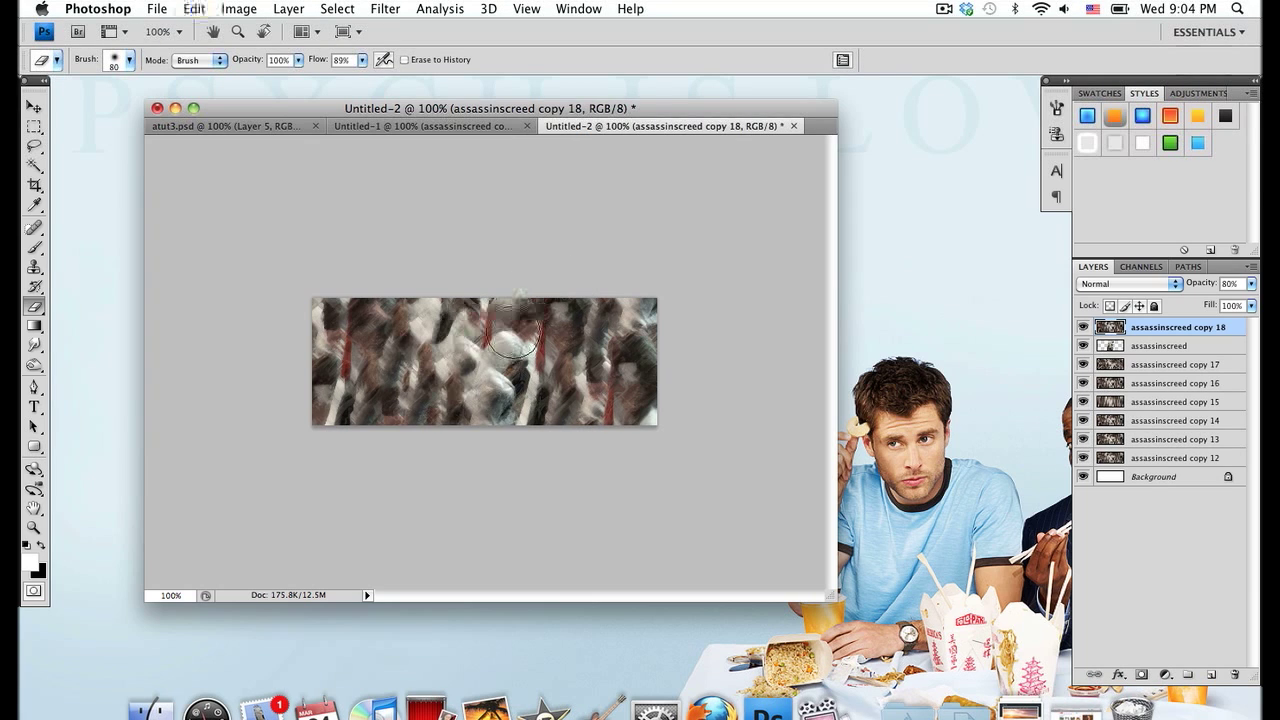
pyautogui.moveTo(515, 300)
pyautogui.mouseDown()
pyautogui.moveTo(496, 408)
pyautogui.moveTo(510, 400)
pyautogui.mouseUp()
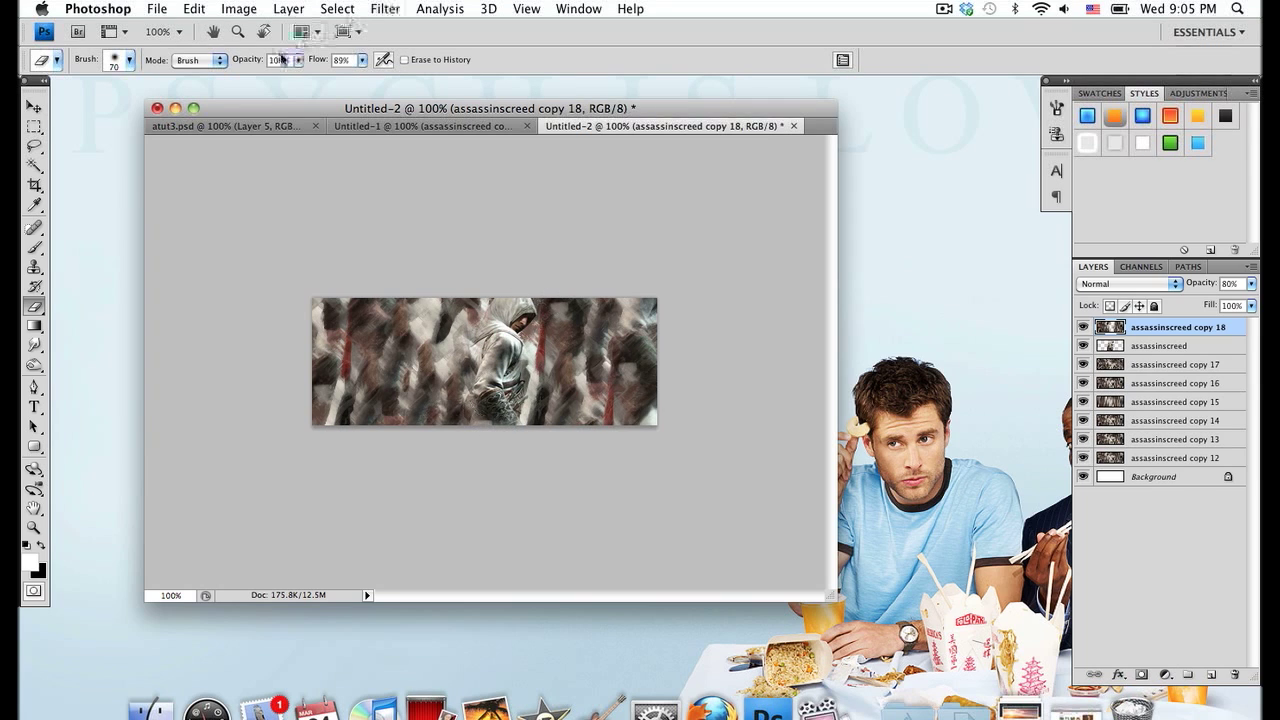
pyautogui.moveTo(246, 60); pyautogui.dragTo(240, 65)
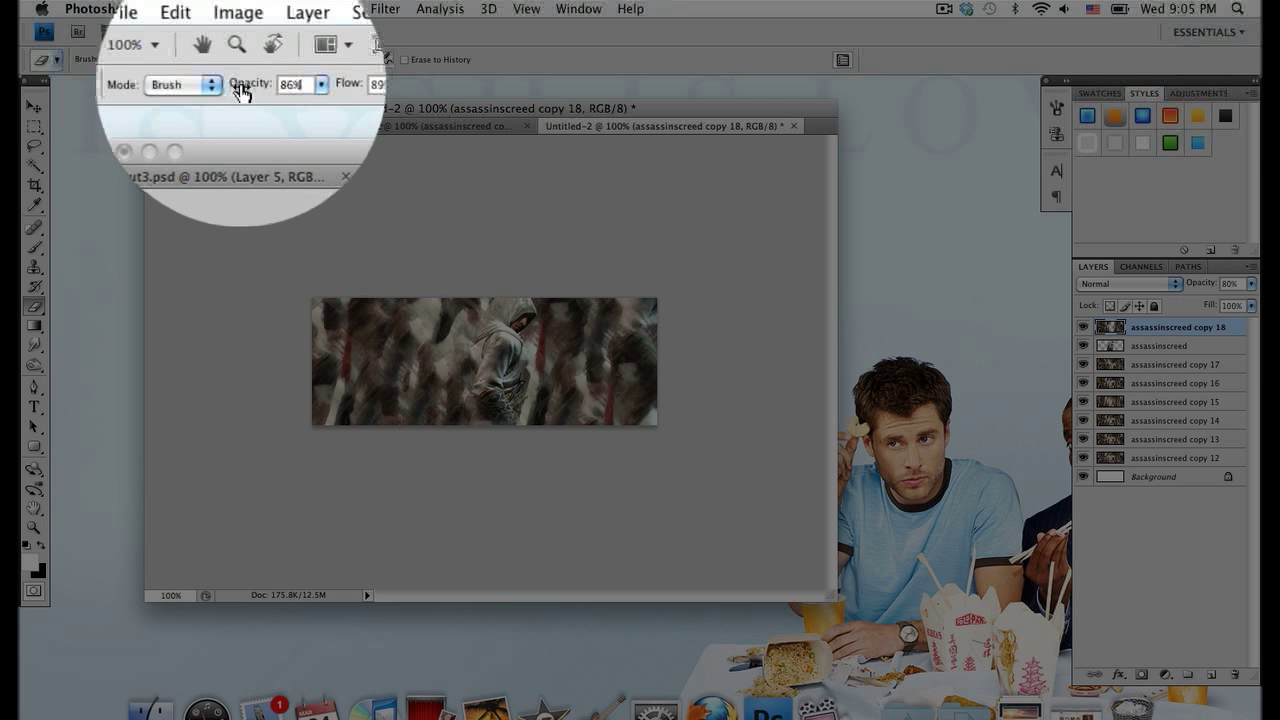